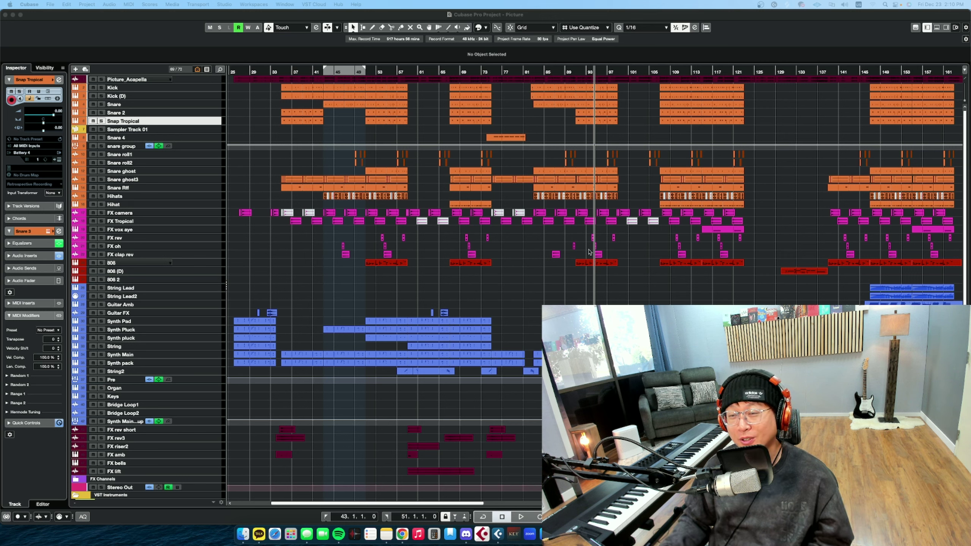
Move the project cursor to about bar 106 in the 'Picture' arrangement.
{"action": "left_click", "coordinate": [644, 123]}
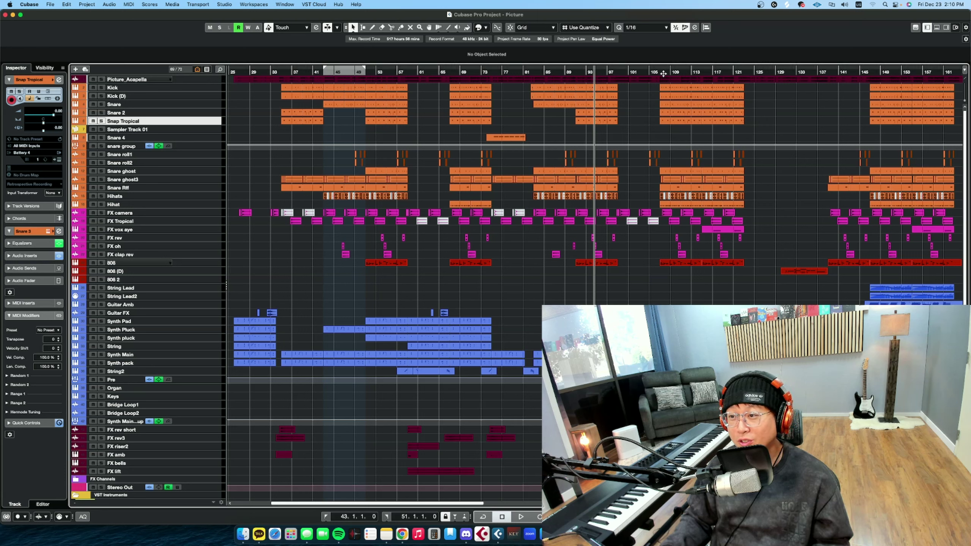
{"action": "left_click", "coordinate": [662, 74]}
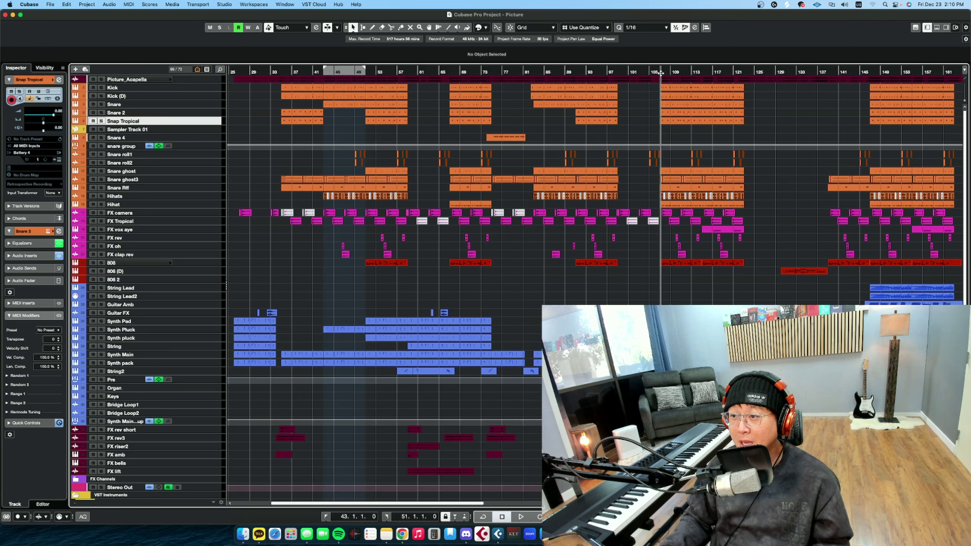
Play from bar 106, stop, zoom out to the whole song and set the cursor near bar 34.
{"action": "key", "text": "space"}
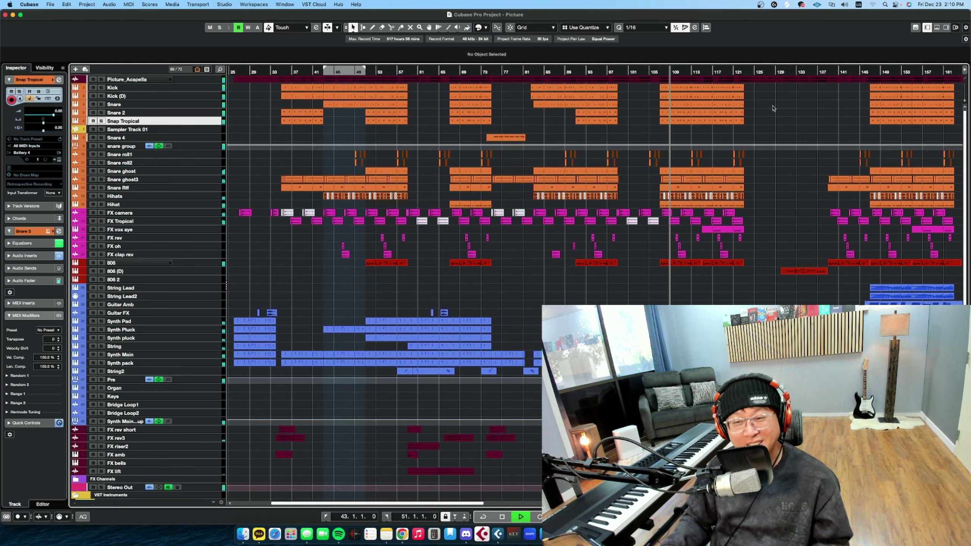
{"action": "scroll", "coordinate": [772, 108], "scroll_direction": "up", "scroll_amount": 5}
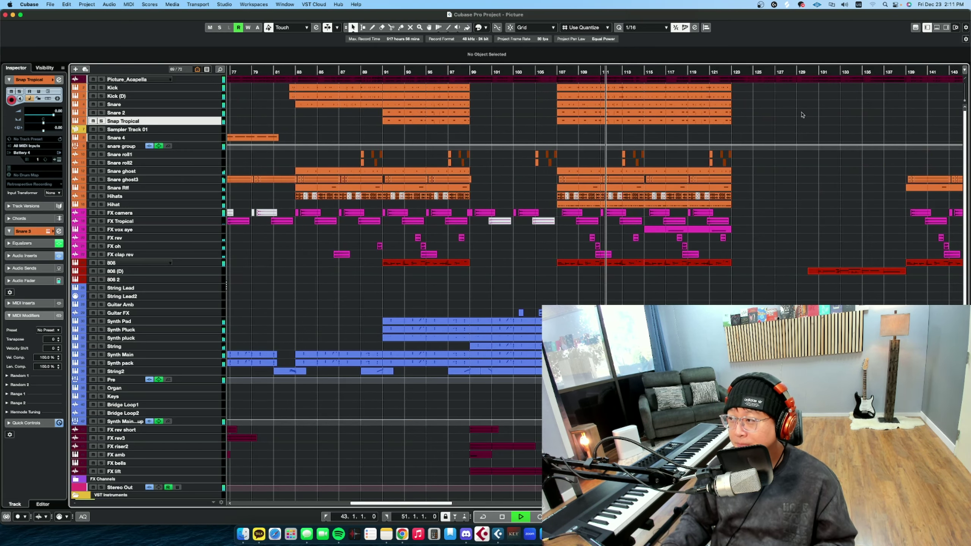
{"action": "key", "text": "space"}
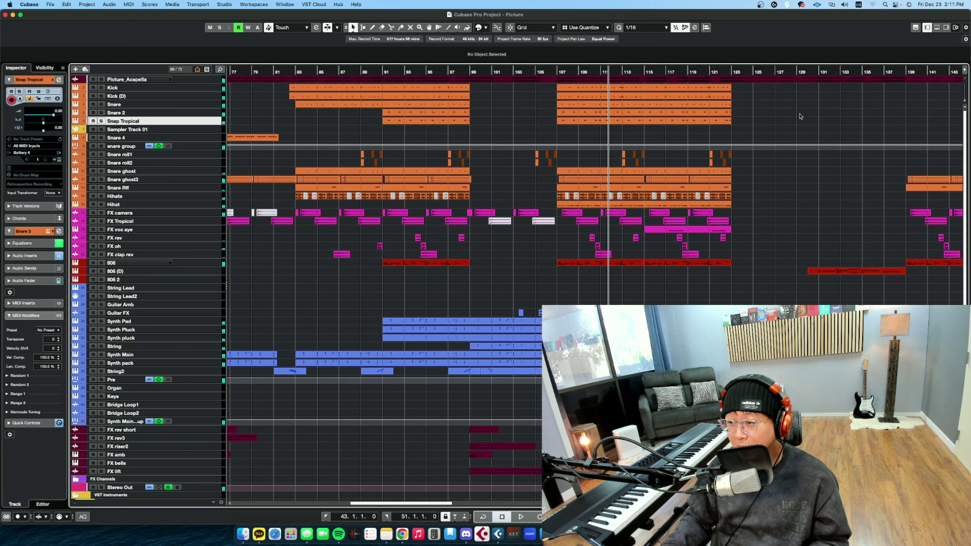
{"action": "key", "text": "g"}
{"action": "key", "text": "g"}
{"action": "key", "text": "g"}
{"action": "key", "text": "g"}
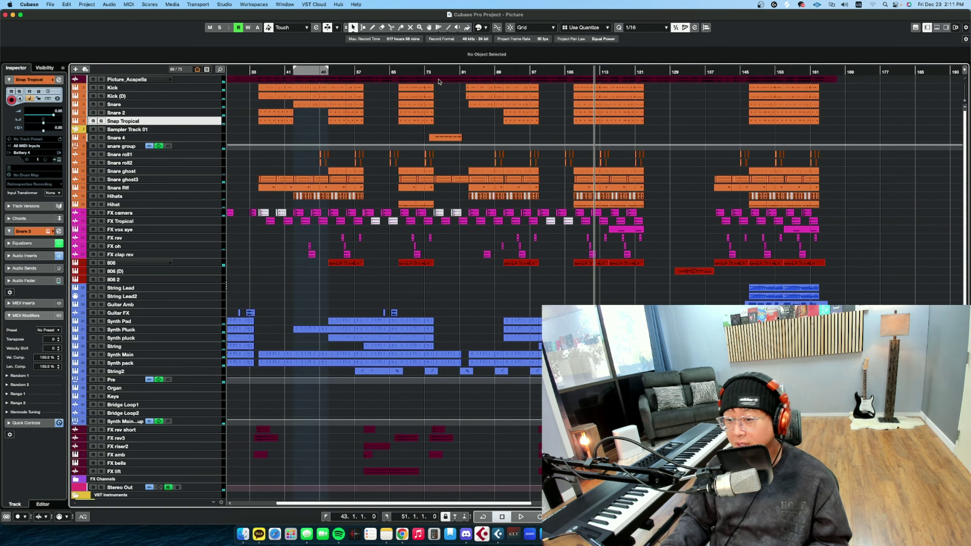
{"action": "left_click", "coordinate": [314, 72]}
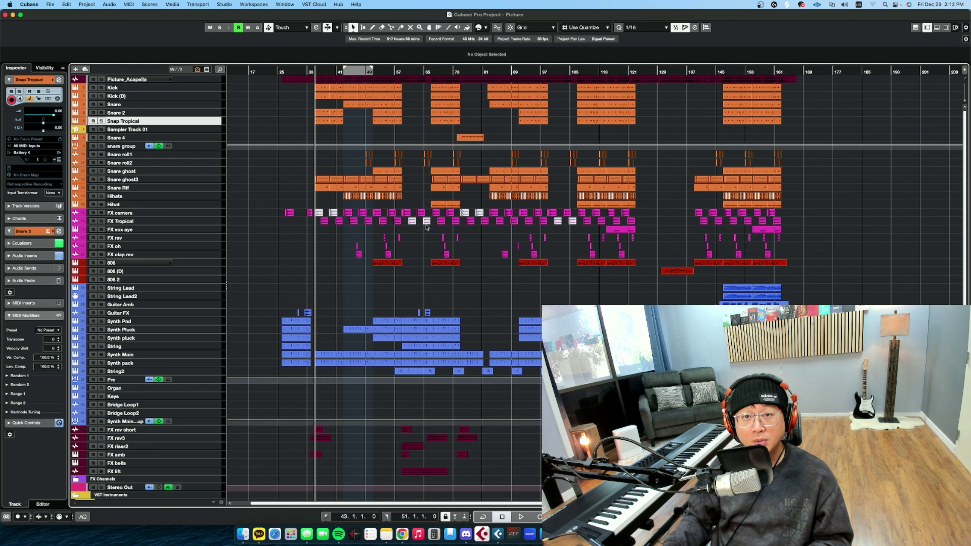
Try taller and shorter track rows and zoom in horizontally to read event names.
{"action": "key", "text": "shift+h"}
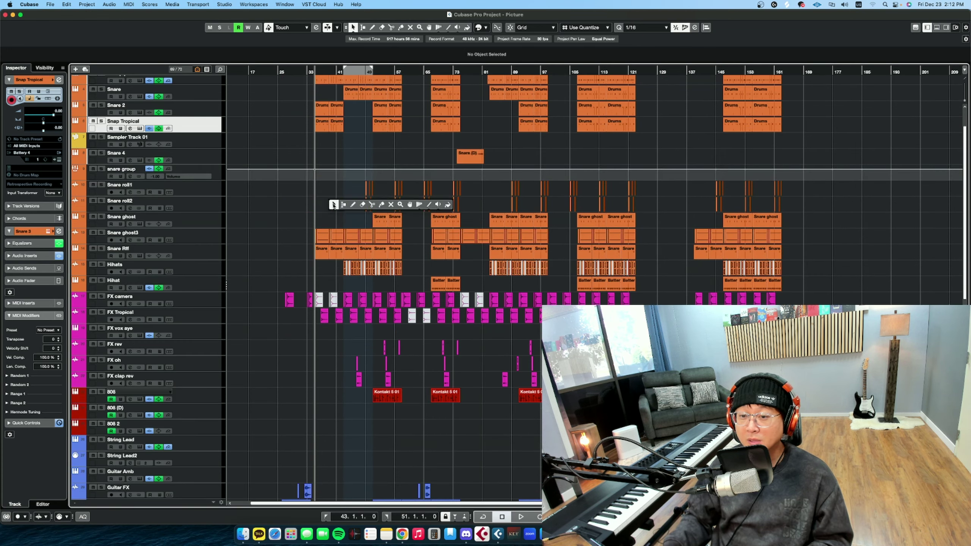
{"action": "key", "text": "shift+g"}
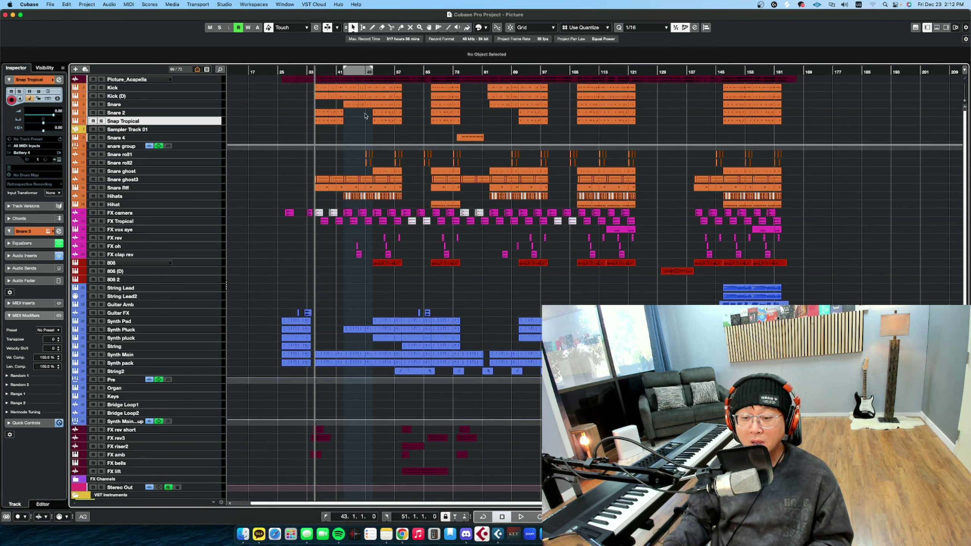
{"action": "key", "text": "h"}
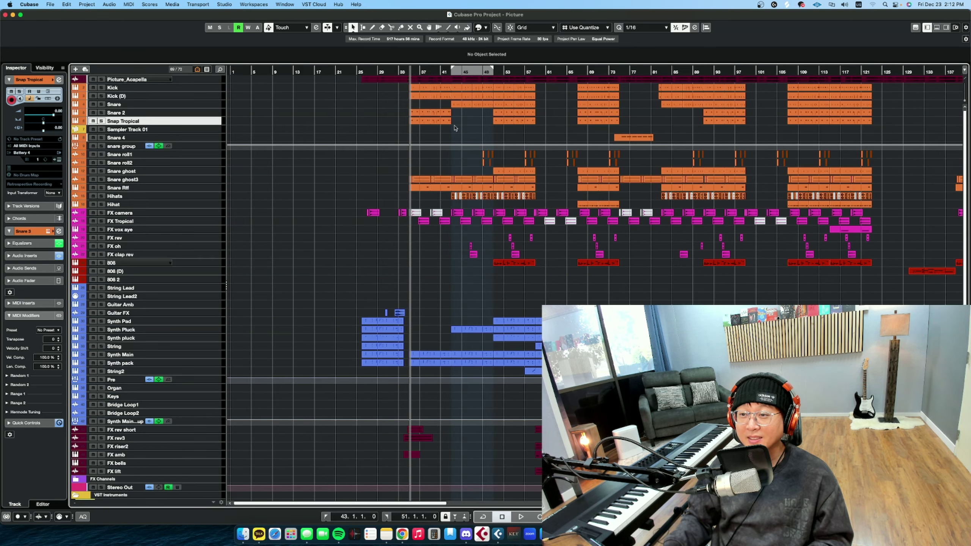
{"action": "key", "text": "shift+h"}
{"action": "key", "text": "shift+g"}
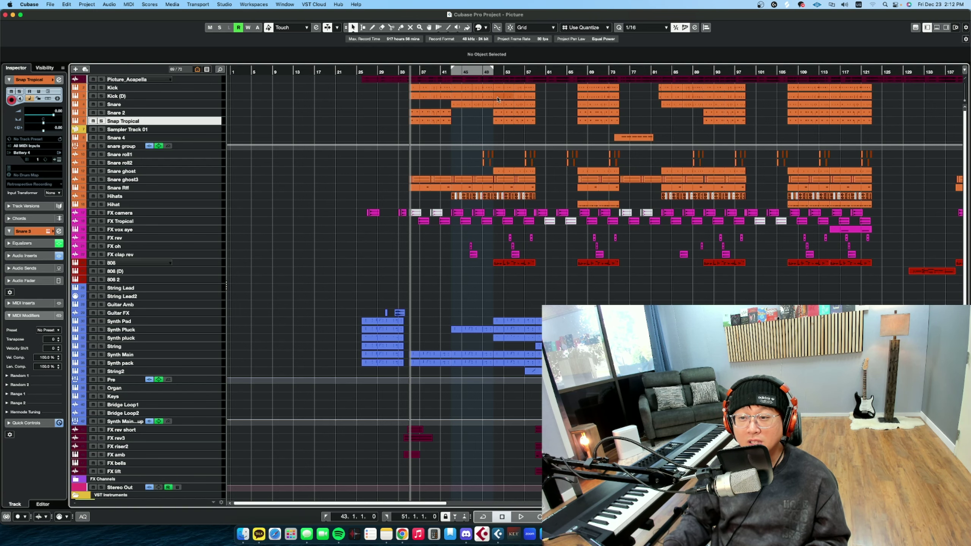
{"action": "key", "text": "shift+h"}
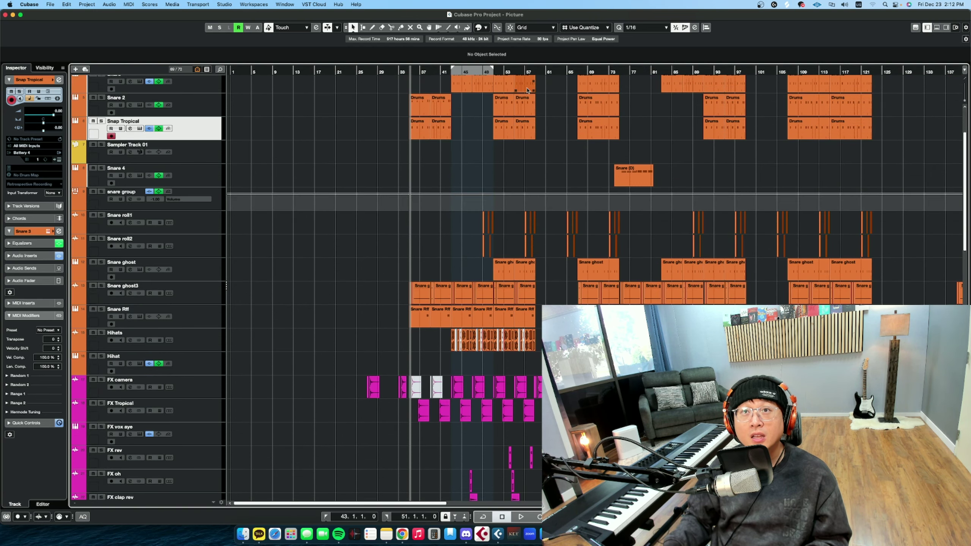
Put the cursor near bar 58 and zoom out to show bars 1 to 115.
{"action": "left_click", "coordinate": [530, 71]}
{"action": "key", "text": "shift+g"}
{"action": "key", "text": "g"}
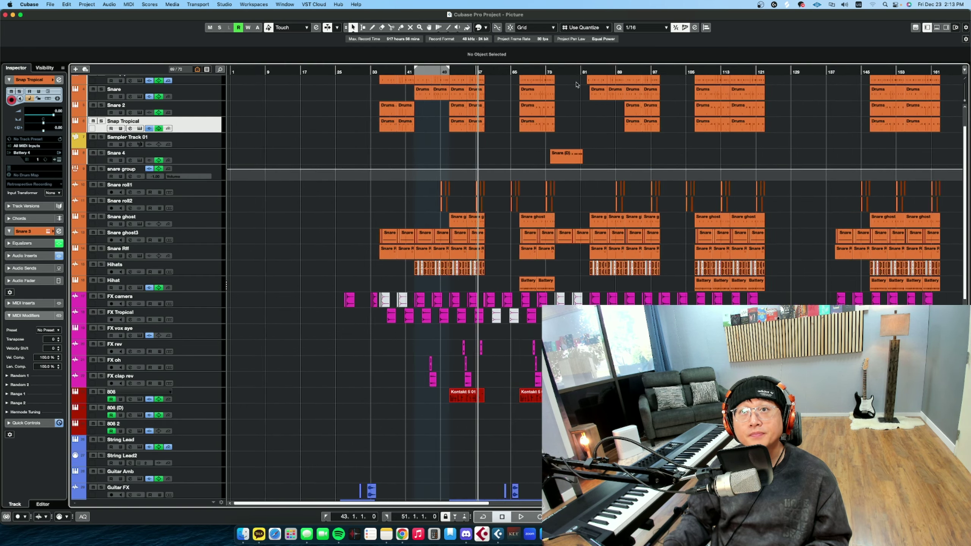
{"action": "key", "text": "h"}
{"action": "key", "text": "h"}
{"action": "key", "text": "h"}
{"action": "key", "text": "h"}
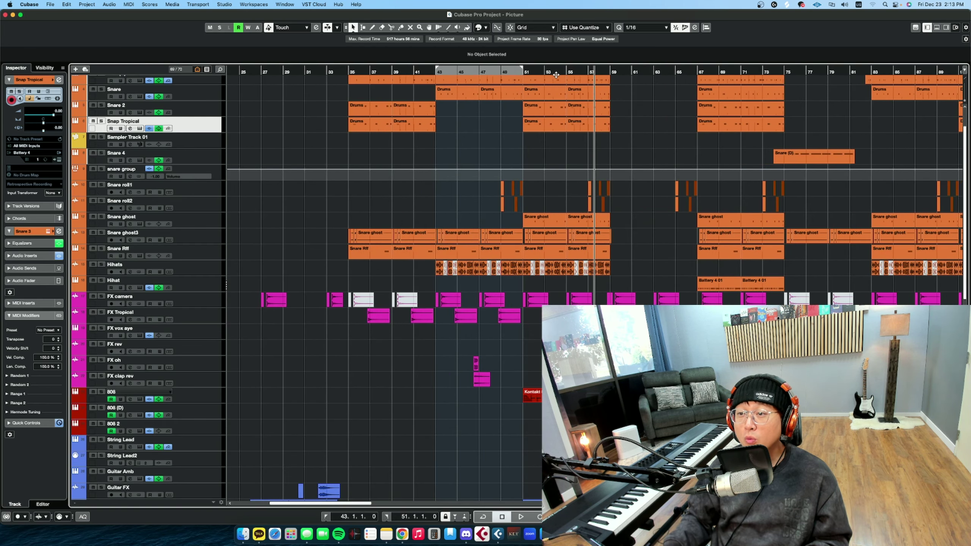
{"action": "key", "text": "shift+g"}
{"action": "scroll", "coordinate": [574, 173], "scroll_direction": "down", "scroll_amount": 2}
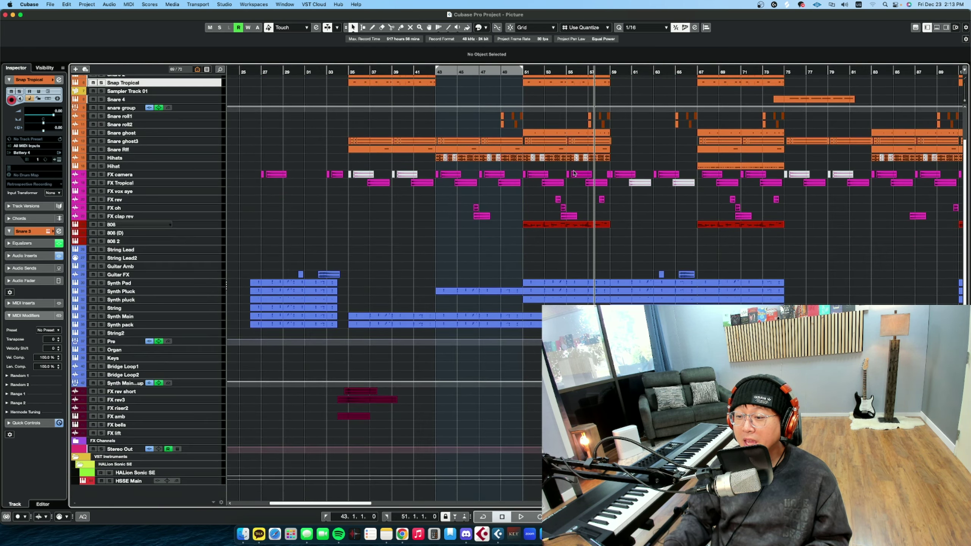
{"action": "key", "text": "g"}
{"action": "key", "text": "g"}
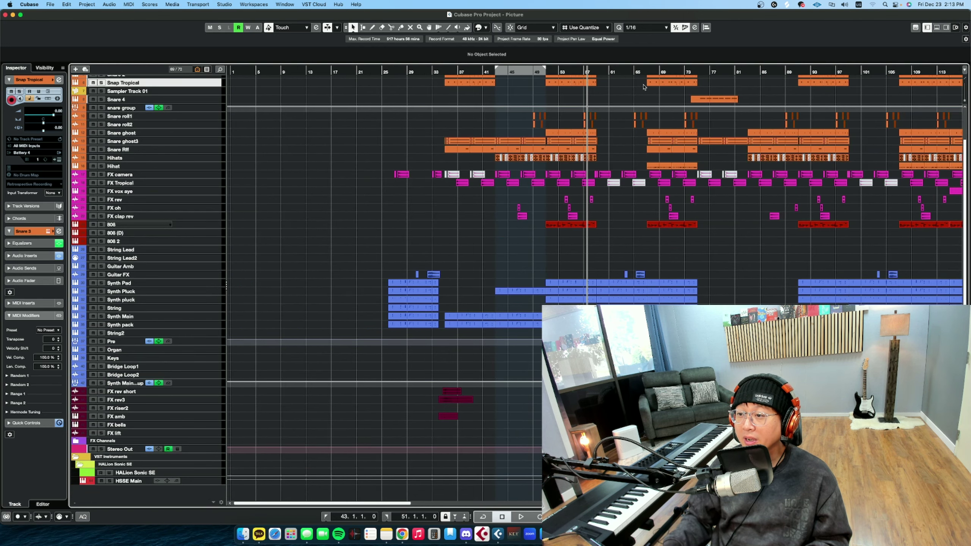
Start playback from bar 66.
{"action": "left_click", "coordinate": [647, 72]}
{"action": "scroll", "coordinate": [725, 222], "scroll_direction": "up", "scroll_amount": 1}
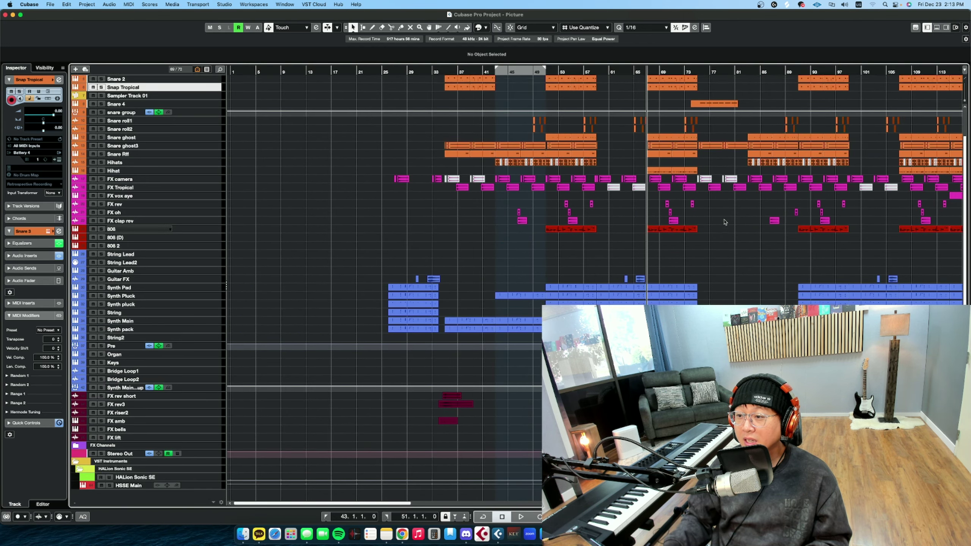
{"action": "scroll", "coordinate": [726, 222], "scroll_direction": "up", "scroll_amount": 1}
{"action": "key", "text": "space"}
Enlarge track rows and zoom in on bars 60 to 77 during playback.
{"action": "key", "text": "shift+h"}
{"action": "key", "text": "h"}
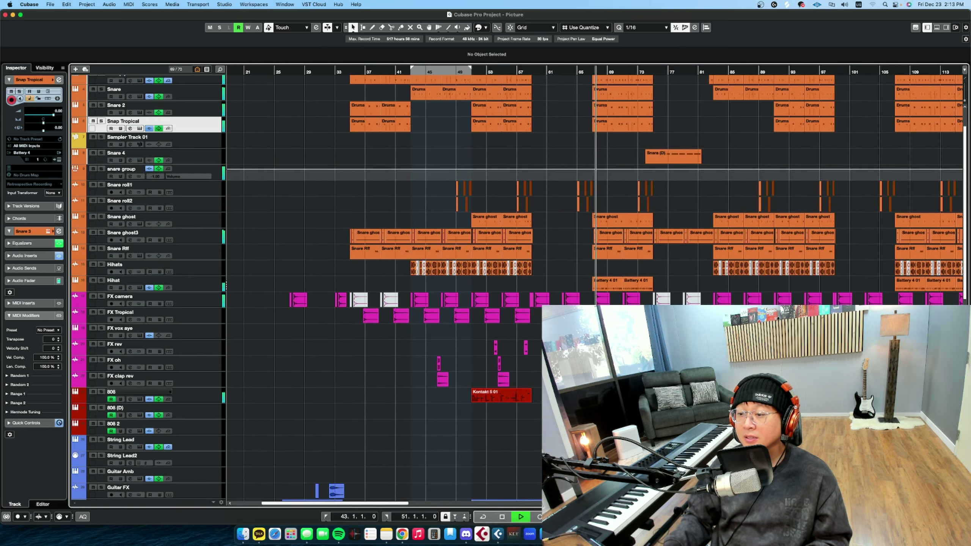
{"action": "key", "text": "h"}
{"action": "scroll", "coordinate": [637, 228], "scroll_direction": "down", "scroll_amount": 10}
{"action": "key", "text": "h"}
{"action": "key", "text": "h"}
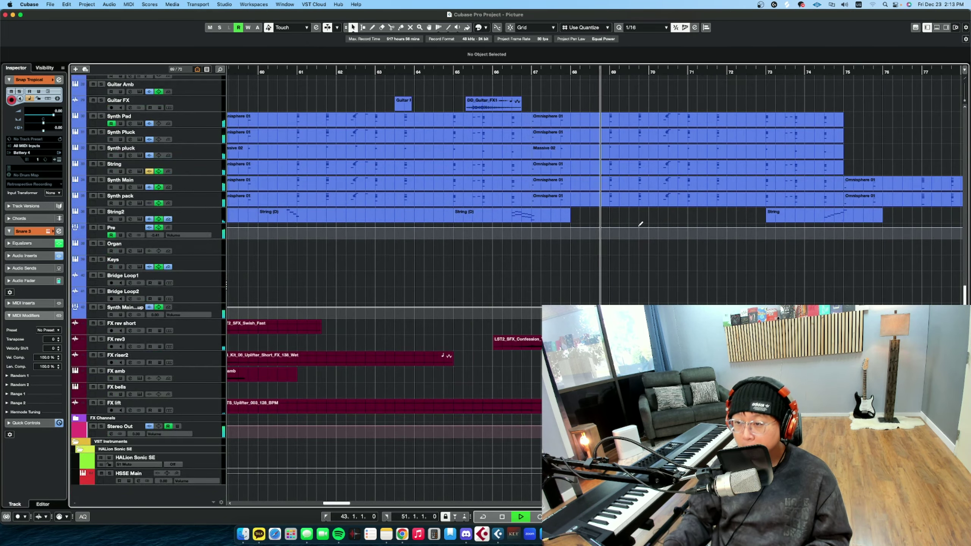
{"action": "scroll", "coordinate": [637, 228], "scroll_direction": "up", "scroll_amount": 10}
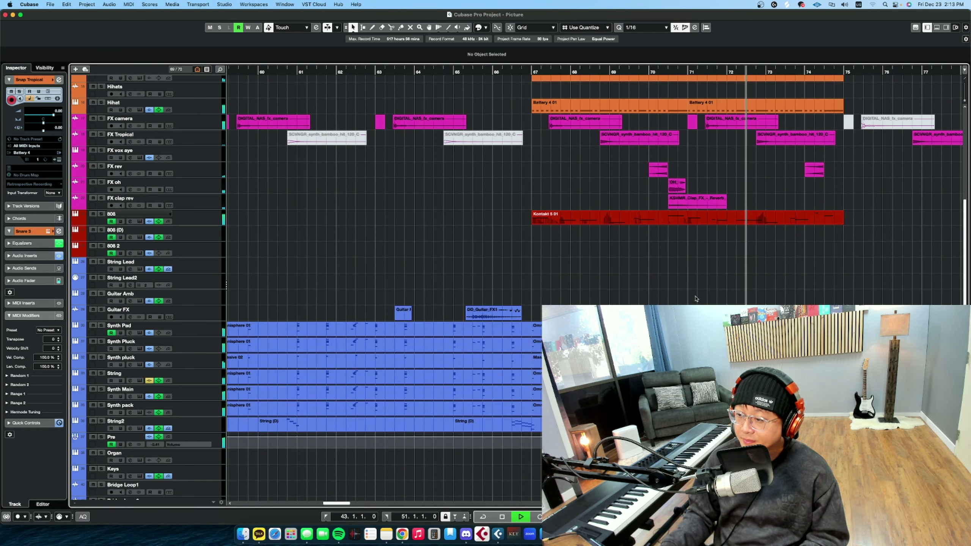
Set locators from the Omnisphere 01 event and extend the right locator past bar 77.
{"action": "left_click", "coordinate": [700, 328]}
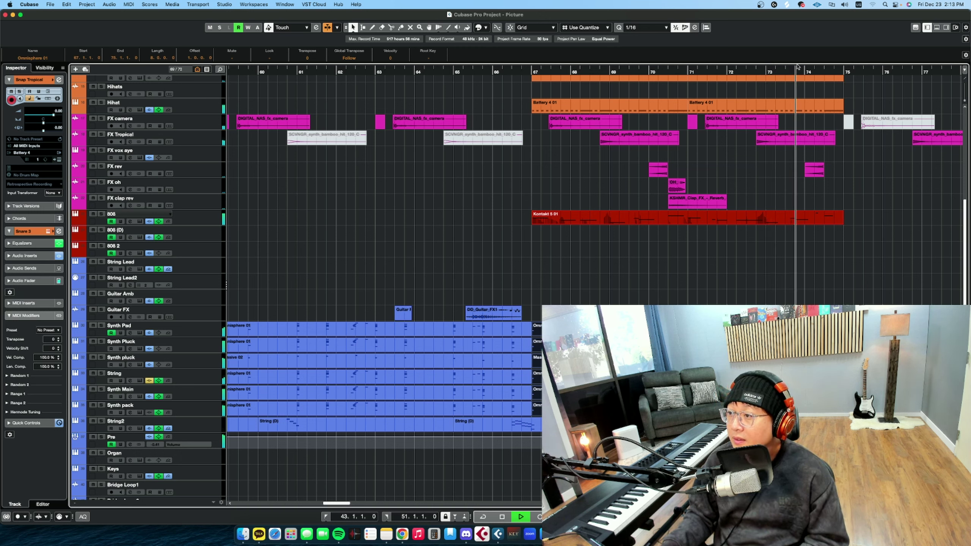
{"action": "key", "text": "p"}
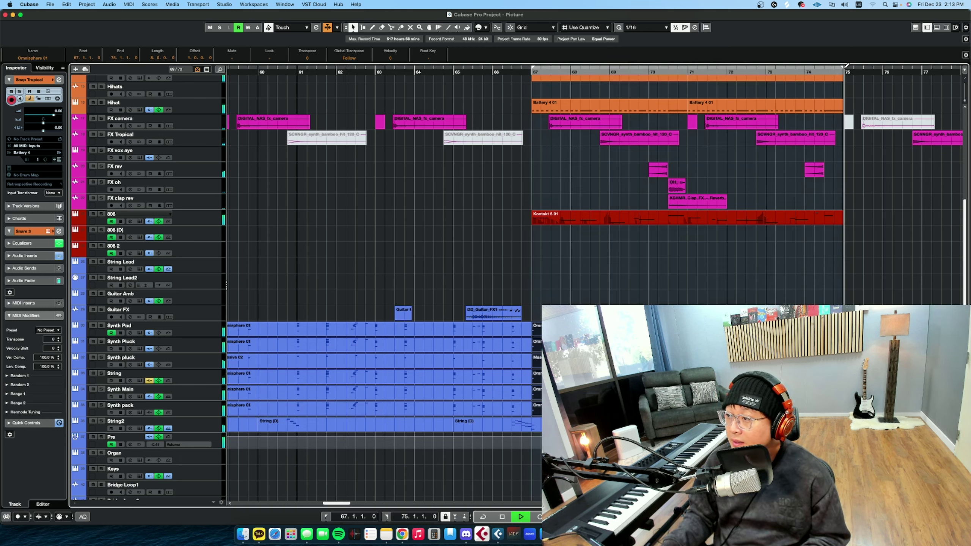
{"action": "key", "text": "space"}
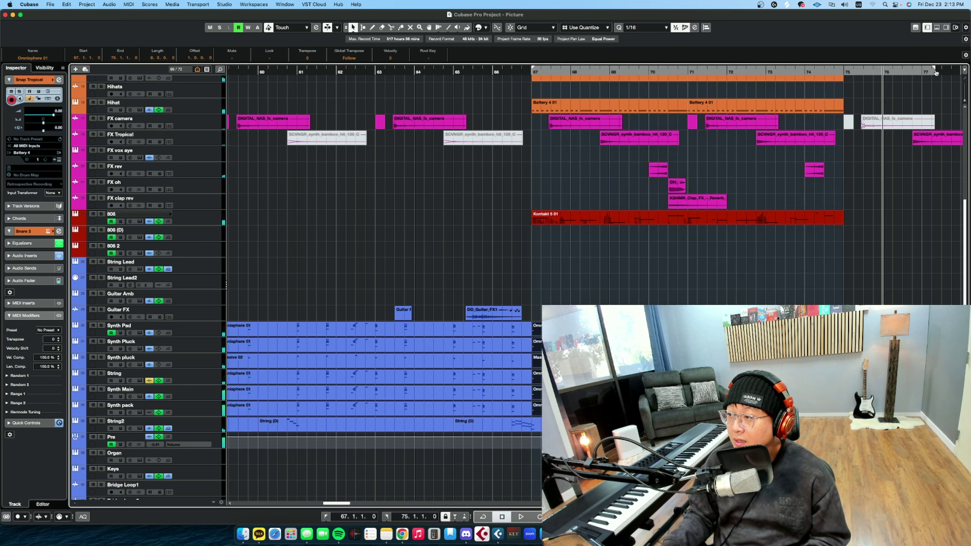
{"action": "left_click_drag", "start_coordinate": [945, 70], "coordinate": [531, 66]}
{"action": "left_click", "coordinate": [490, 70]}
Deselect events and place the playback position just before bar 66.
{"action": "right_click", "coordinate": [625, 297]}
{"action": "left_click", "coordinate": [625, 296]}
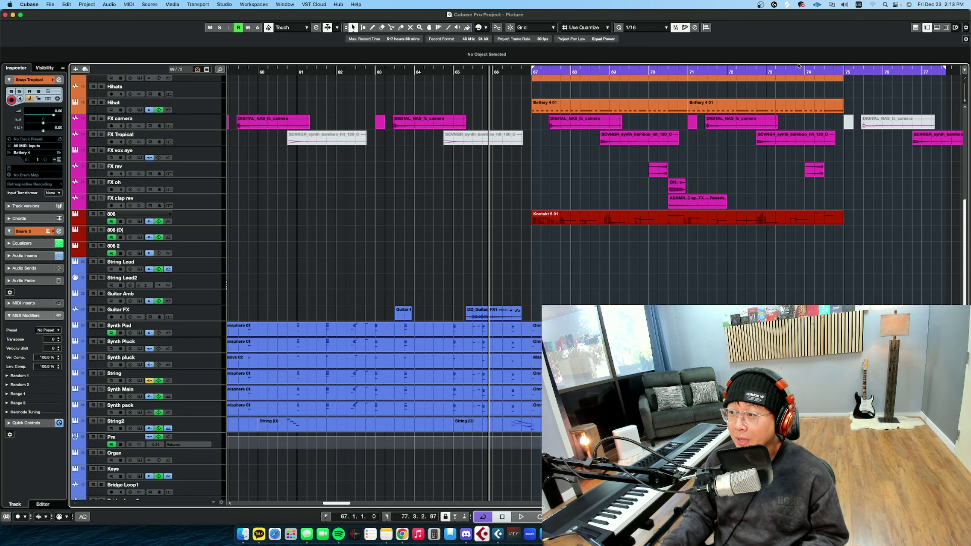
{"action": "left_click", "coordinate": [773, 71]}
{"action": "scroll", "coordinate": [420, 88], "scroll_direction": "right", "scroll_amount": 5}
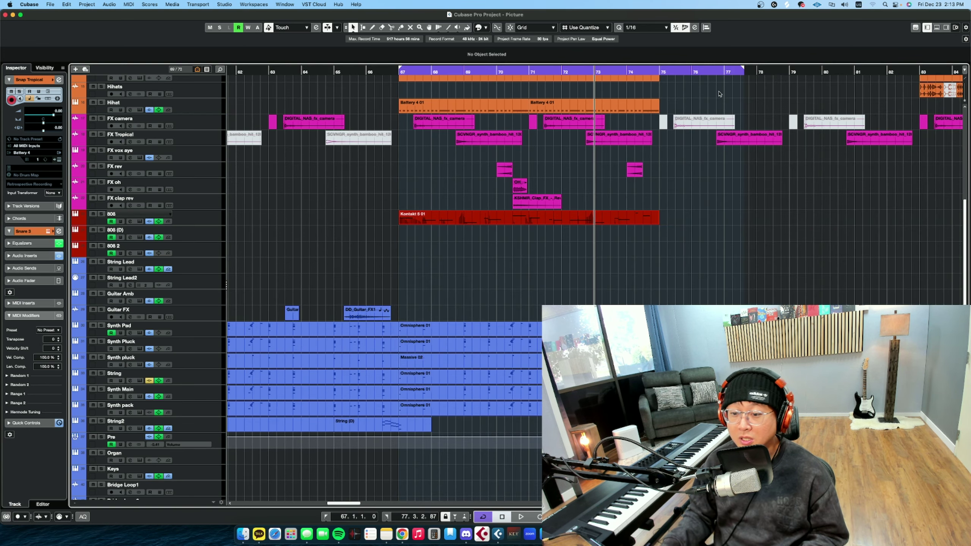
{"action": "left_click", "coordinate": [320, 71]}
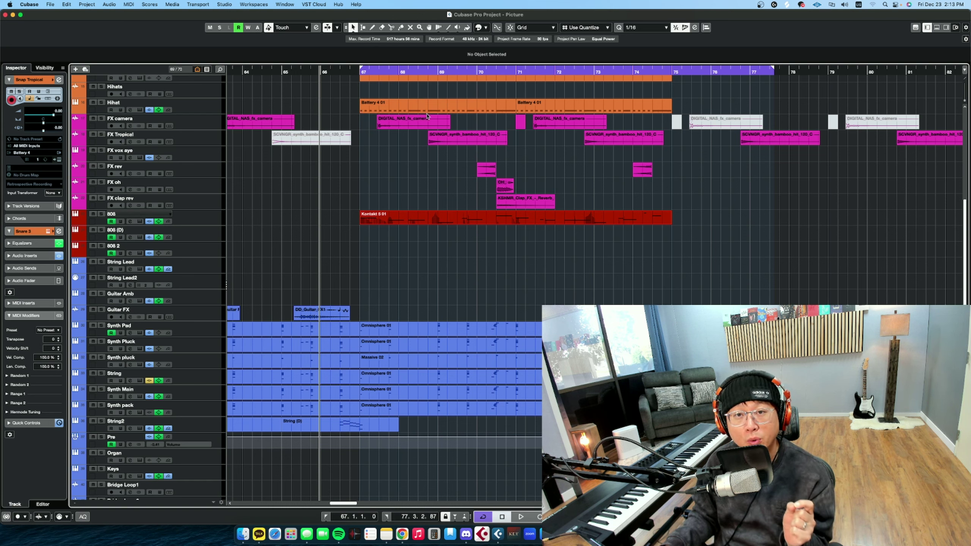
Move Synth pack below Guitar FX, enlarge track rows, and briefly play from bar 66.
{"action": "left_click_drag", "start_coordinate": [204, 412], "coordinate": [203, 322]}
{"action": "key", "text": "shift+g"}
{"action": "key", "text": "shift+g"}
{"action": "key", "text": "shift+g"}
{"action": "scroll", "coordinate": [532, 334], "scroll_direction": "down", "scroll_amount": 1}
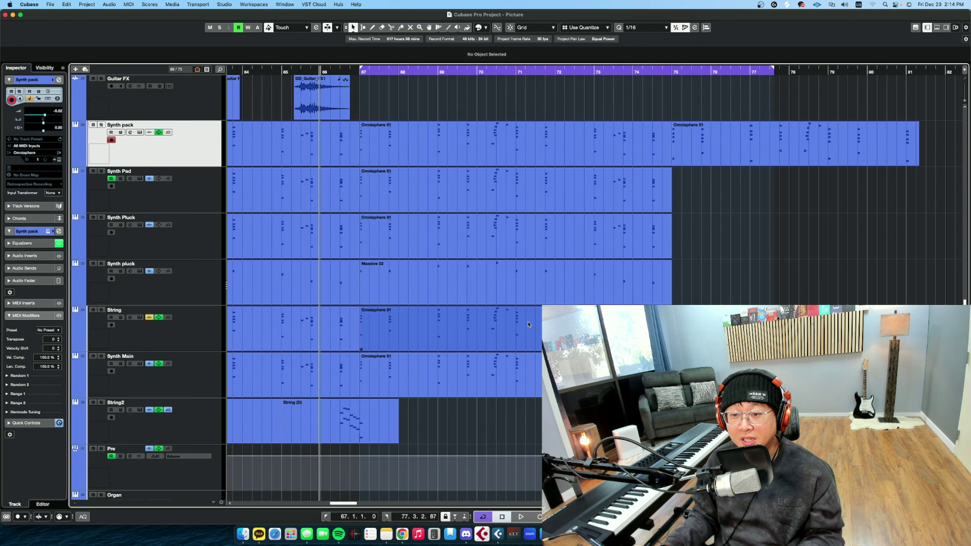
{"action": "key", "text": "space"}
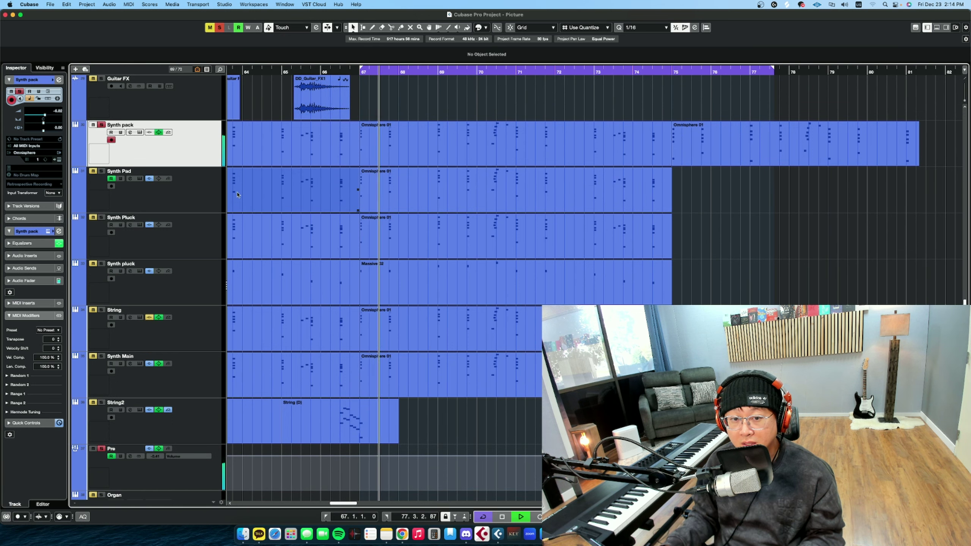
{"action": "key", "text": "space"}
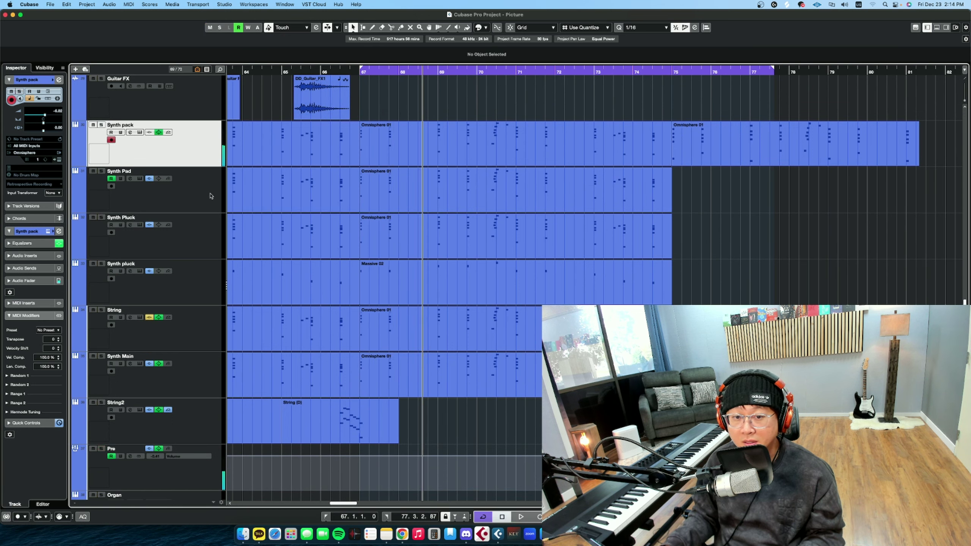
Solo the Synth Pad track and restart playback from bar 67.
{"action": "left_click", "coordinate": [205, 196]}
{"action": "key", "text": "s"}
{"action": "key", "text": "space"}
{"action": "left_click", "coordinate": [361, 72]}
Move Synth Pad above Synth pack and set locators to its Omnisphere 01 part.
{"action": "left_click_drag", "start_coordinate": [210, 201], "coordinate": [231, 148]}
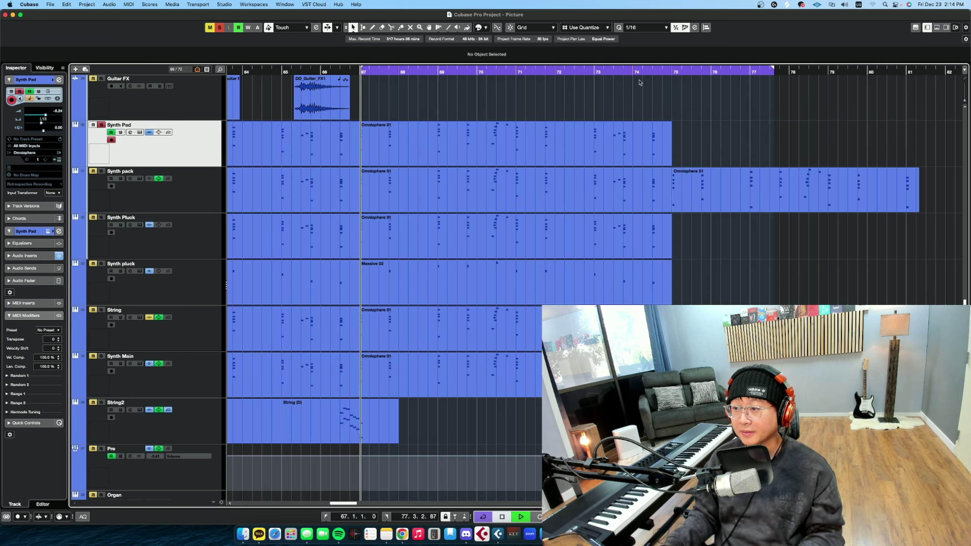
{"action": "left_click", "coordinate": [611, 130]}
{"action": "key", "text": "p"}
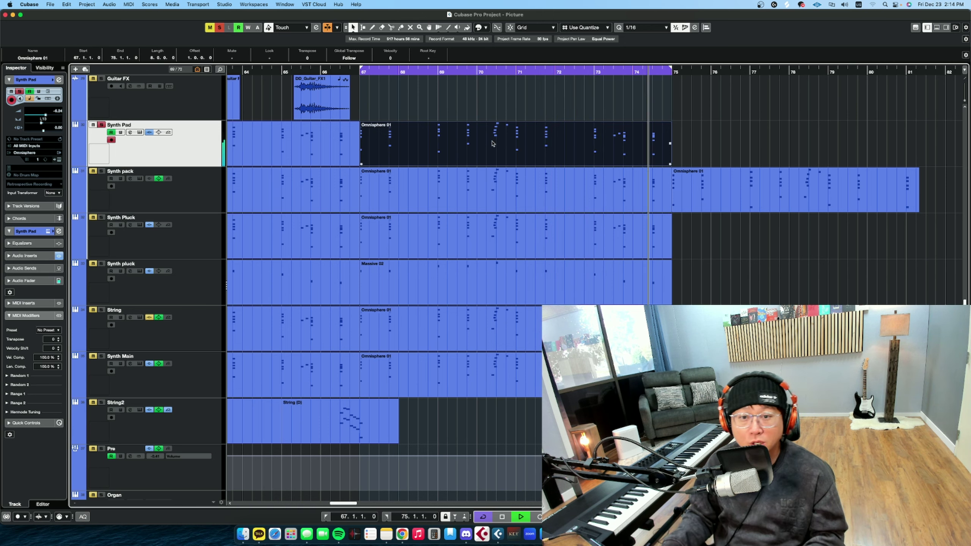
Select Synth pack and pause, then resume playback of the loop.
{"action": "left_click", "coordinate": [226, 197]}
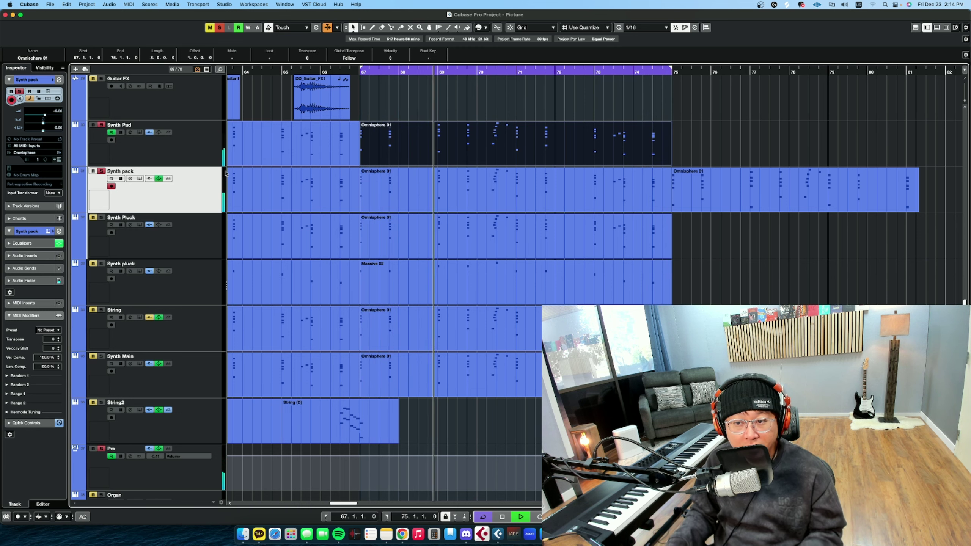
{"action": "key", "text": "space"}
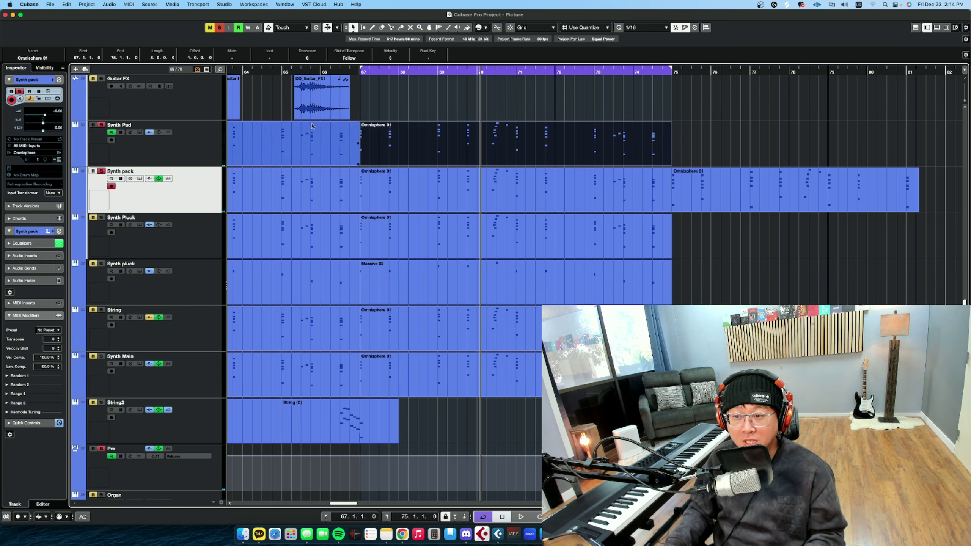
{"action": "key", "text": "space"}
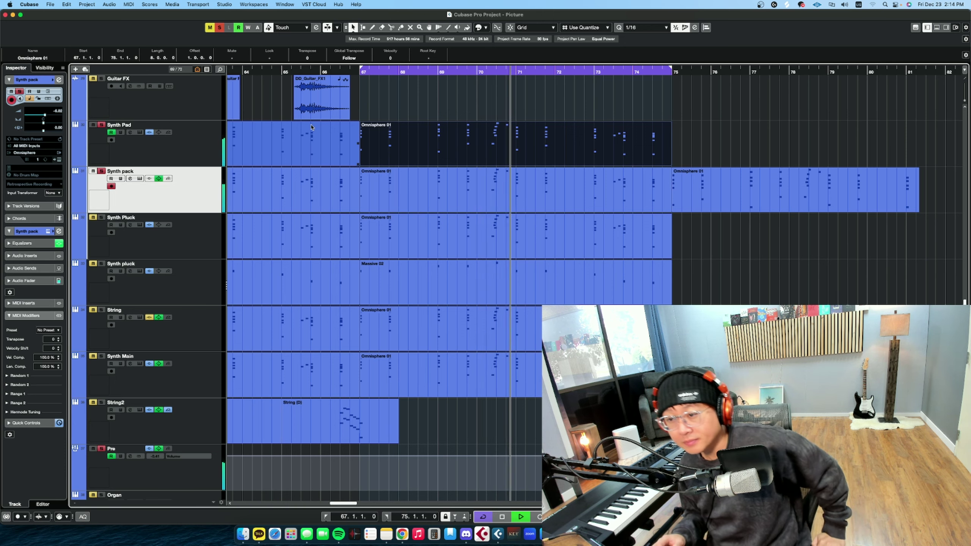
Solo Synth Pluck, replay from bar 67, then stop.
{"action": "left_click", "coordinate": [102, 220]}
{"action": "left_click", "coordinate": [360, 71]}
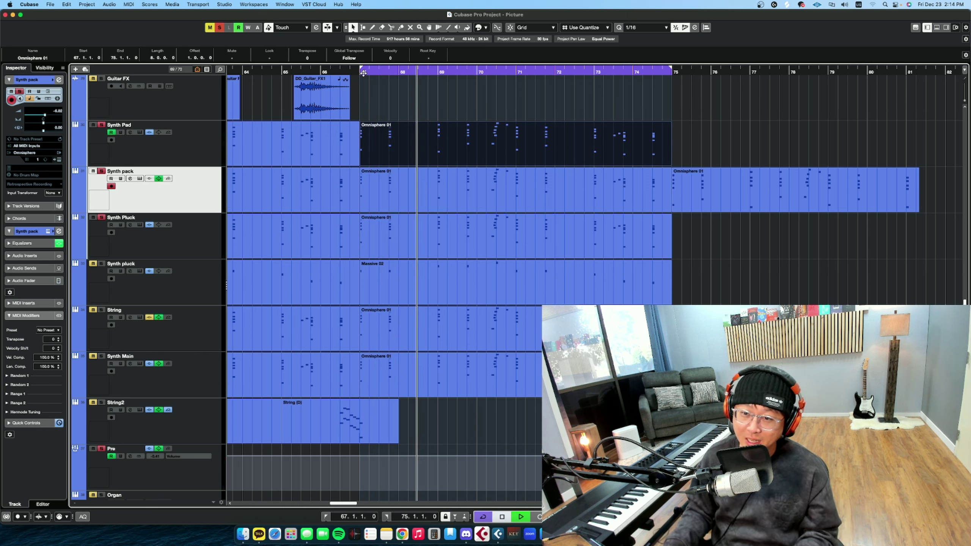
{"action": "key", "text": "space"}
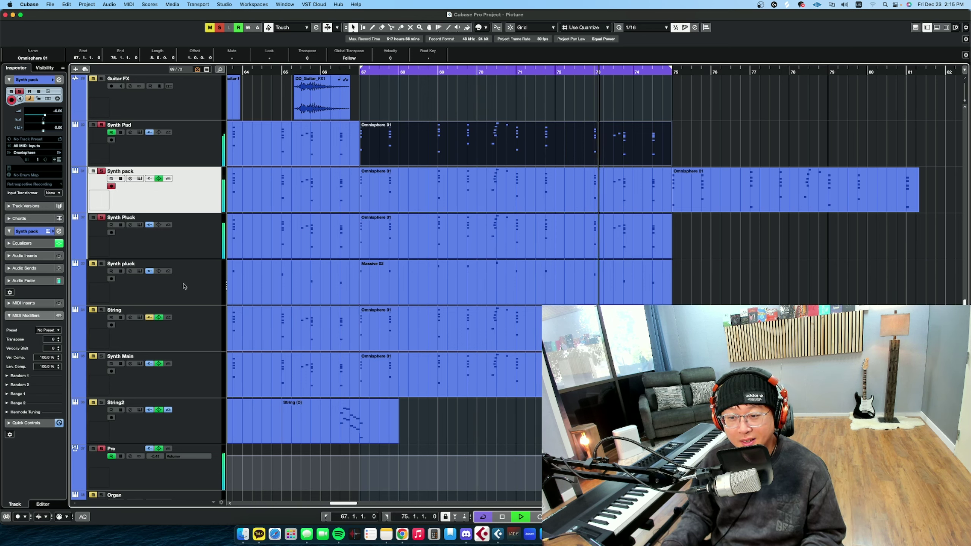
Solo the Synth pluck track.
{"action": "left_click", "coordinate": [199, 294]}
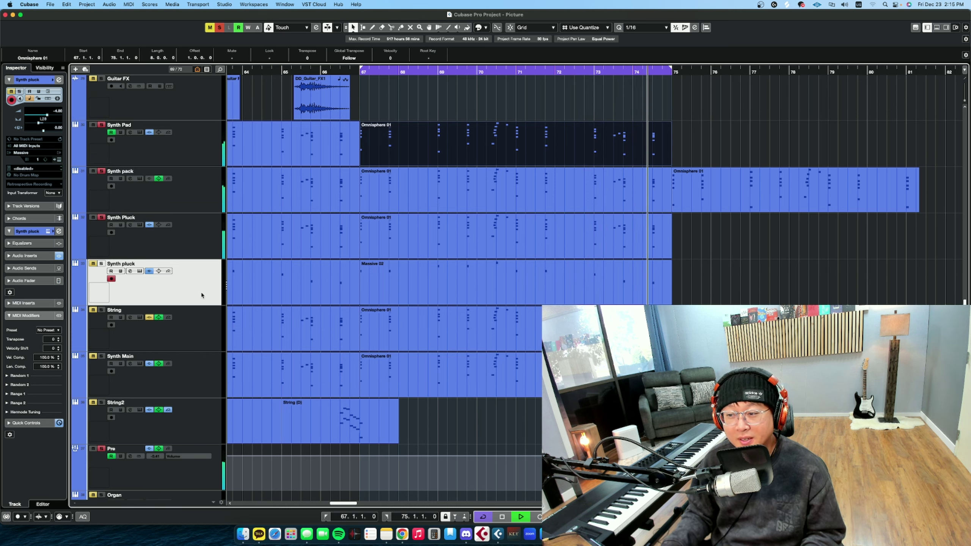
{"action": "key", "text": "s"}
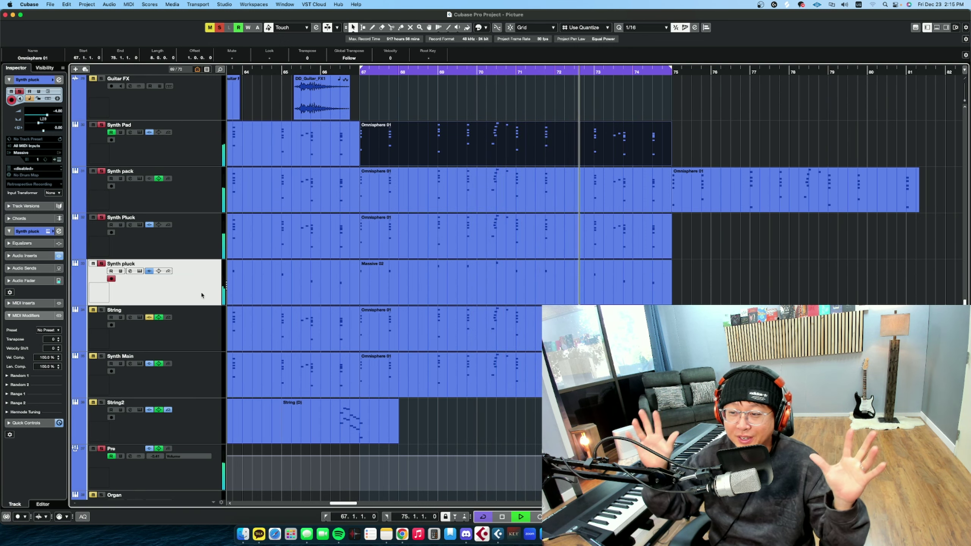
{"action": "scroll", "coordinate": [210, 314], "scroll_direction": "down", "scroll_amount": 2}
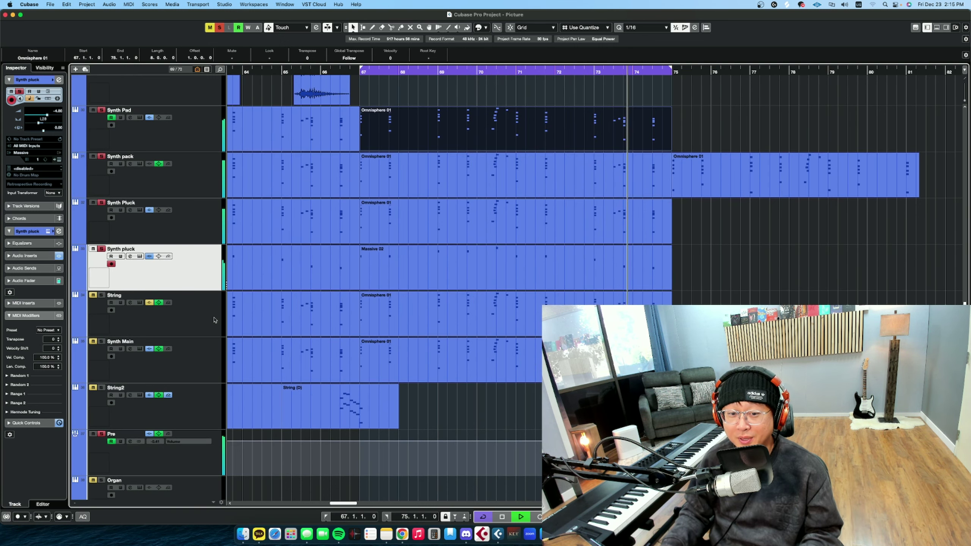
Open the String track's Kontakt 7 instrument, shrink rows, play the strings, then close Kontakt.
{"action": "left_click", "coordinate": [206, 326]}
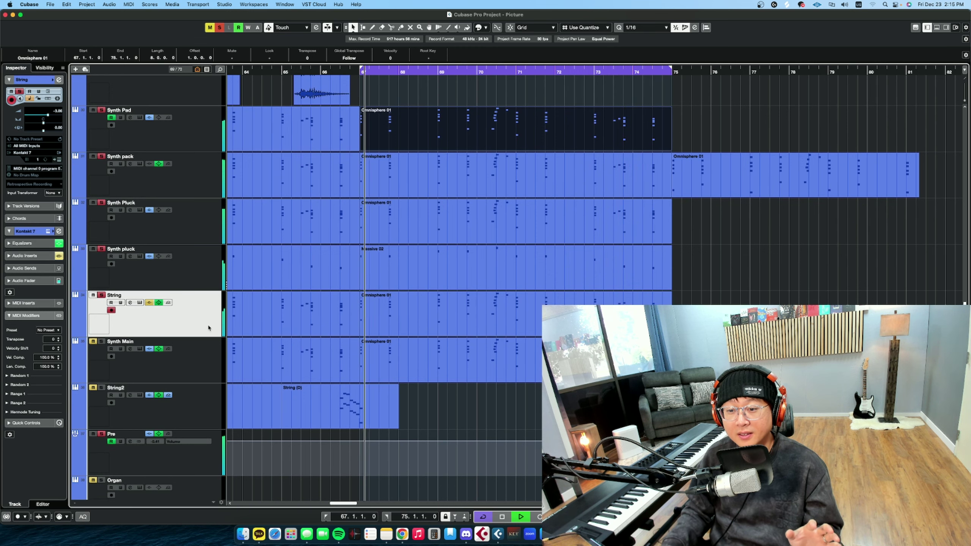
{"action": "key", "text": "space"}
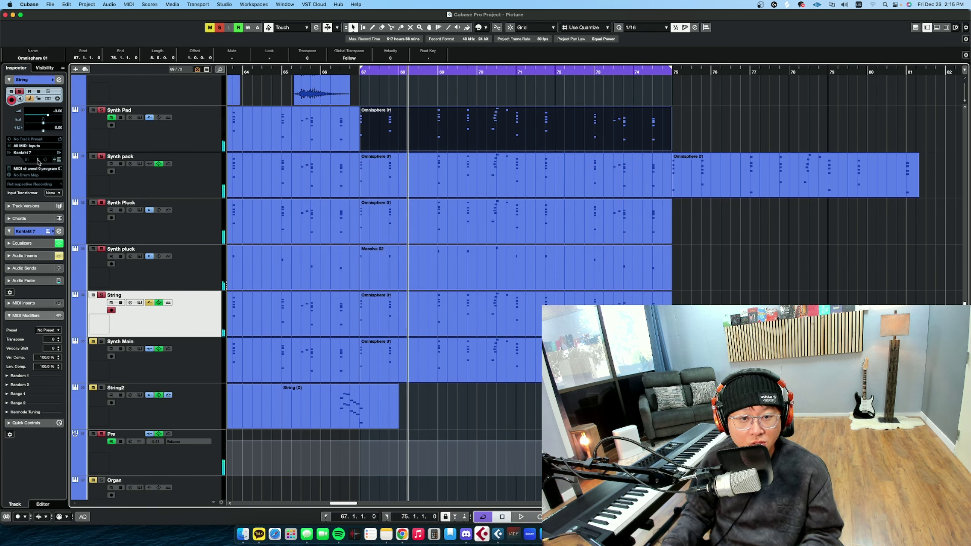
{"action": "left_click", "coordinate": [59, 160]}
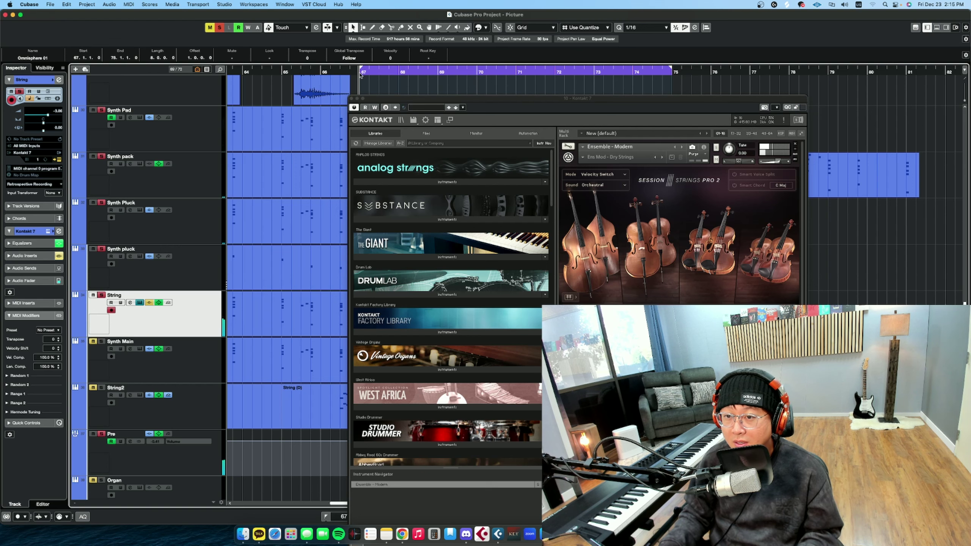
{"action": "key", "text": "shift+g"}
{"action": "left_click", "coordinate": [778, 161]}
{"action": "key", "text": "space"}
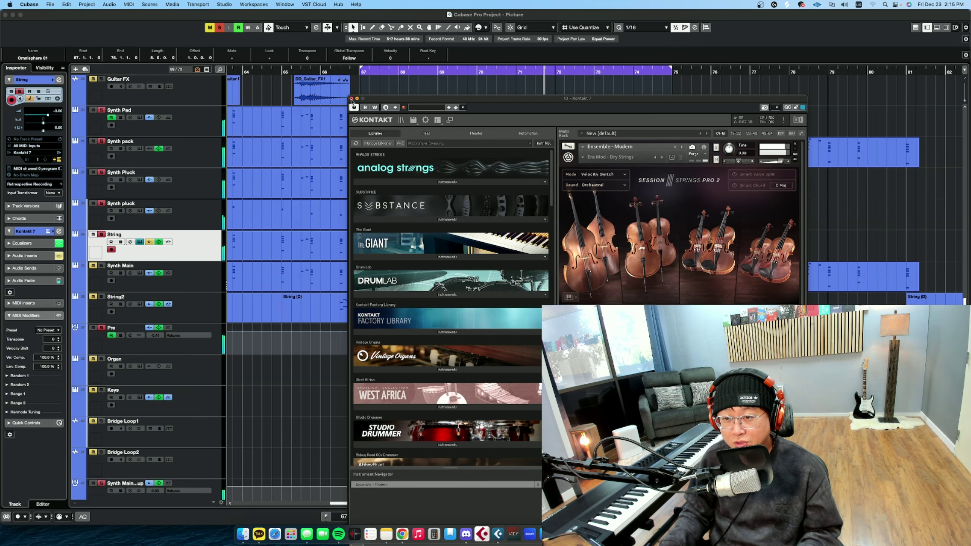
{"action": "left_click", "coordinate": [351, 99]}
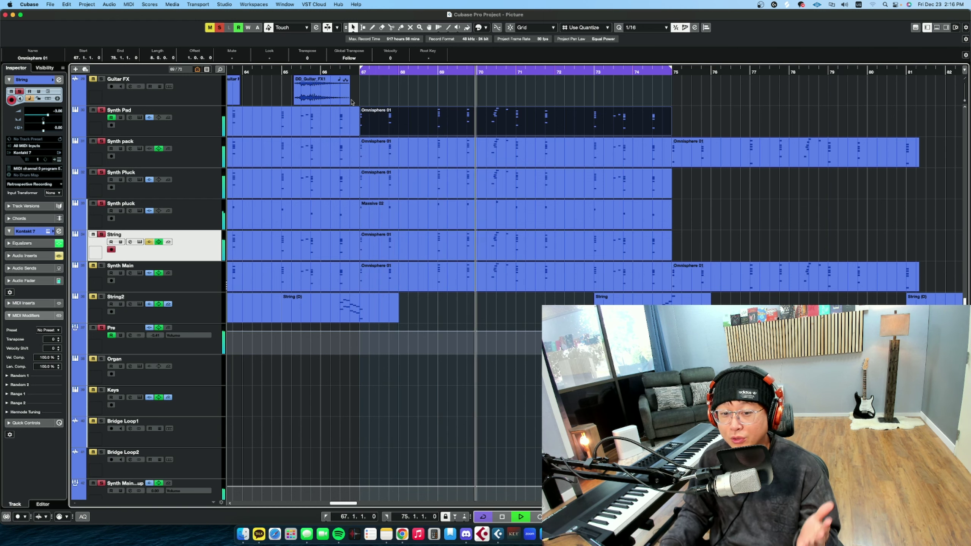
Solo Synth Main and play it with the soloed synth layers from bar 67, then stop.
{"action": "left_click", "coordinate": [101, 266]}
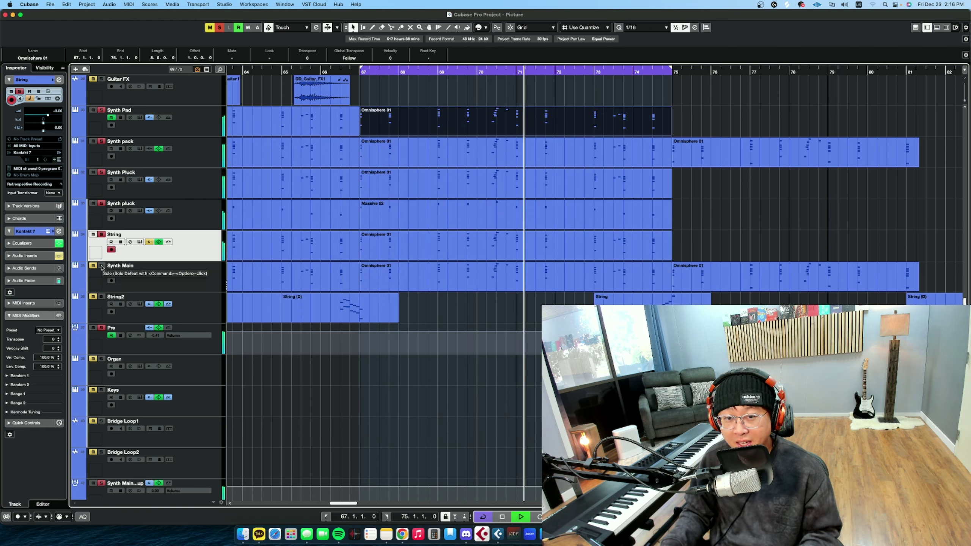
{"action": "left_click", "coordinate": [193, 279]}
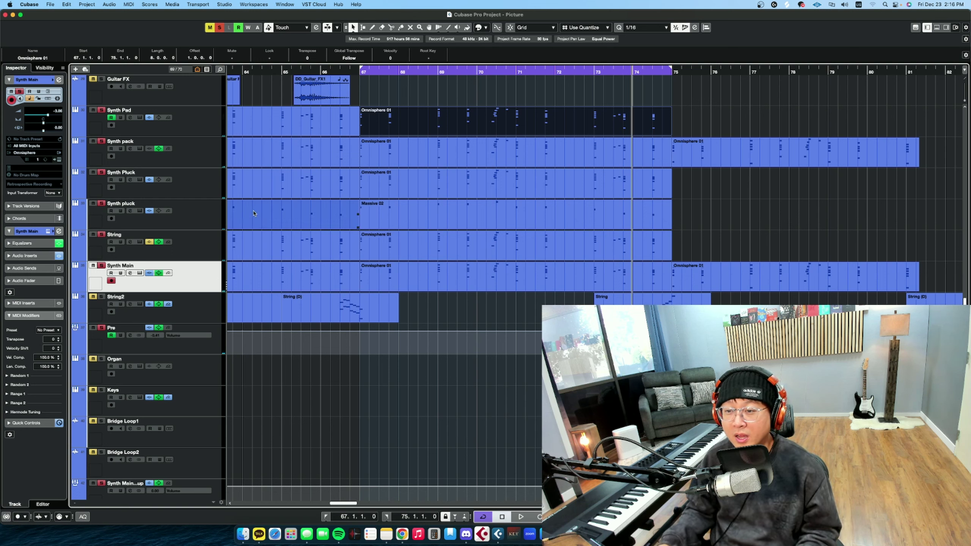
{"action": "left_click", "coordinate": [361, 72]}
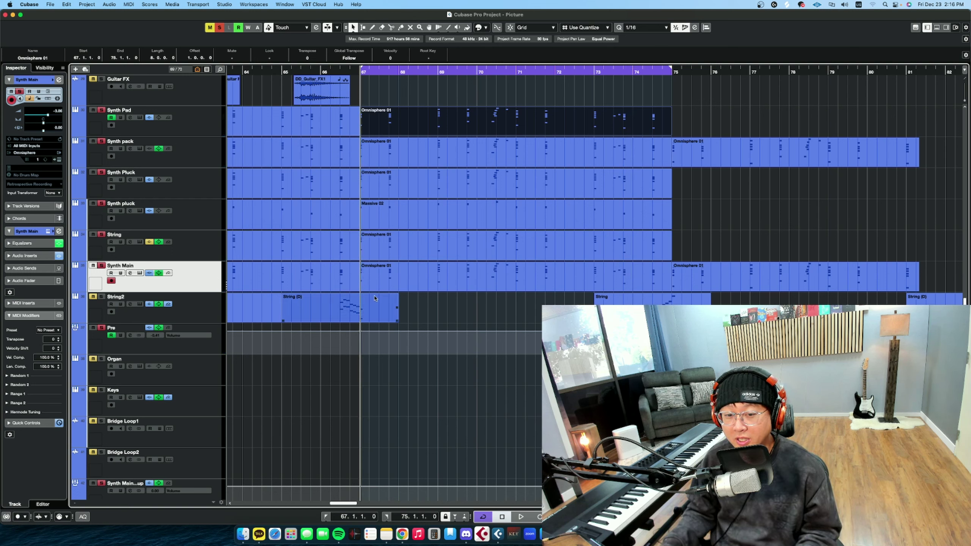
{"action": "key", "text": "space"}
{"action": "scroll", "coordinate": [260, 306], "scroll_direction": "down", "scroll_amount": 2}
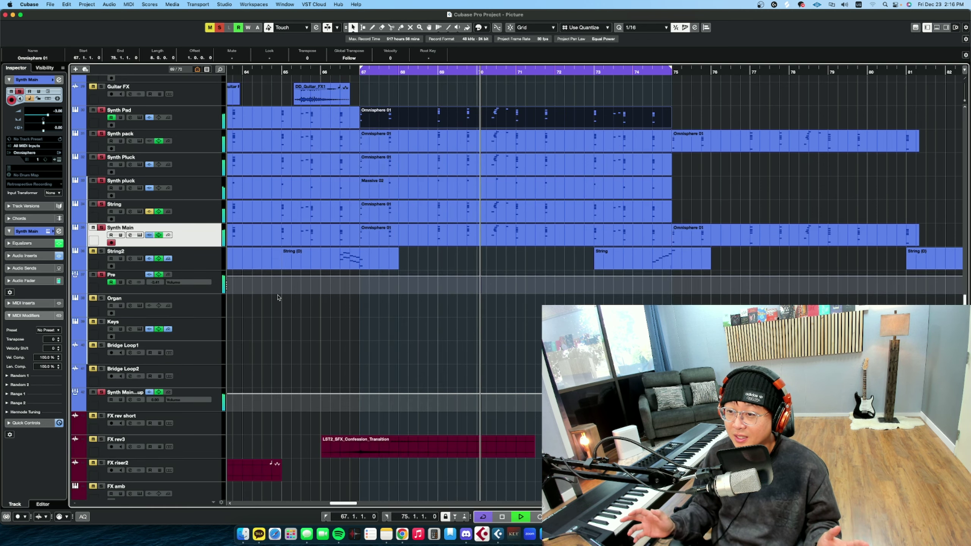
{"action": "key", "text": "space"}
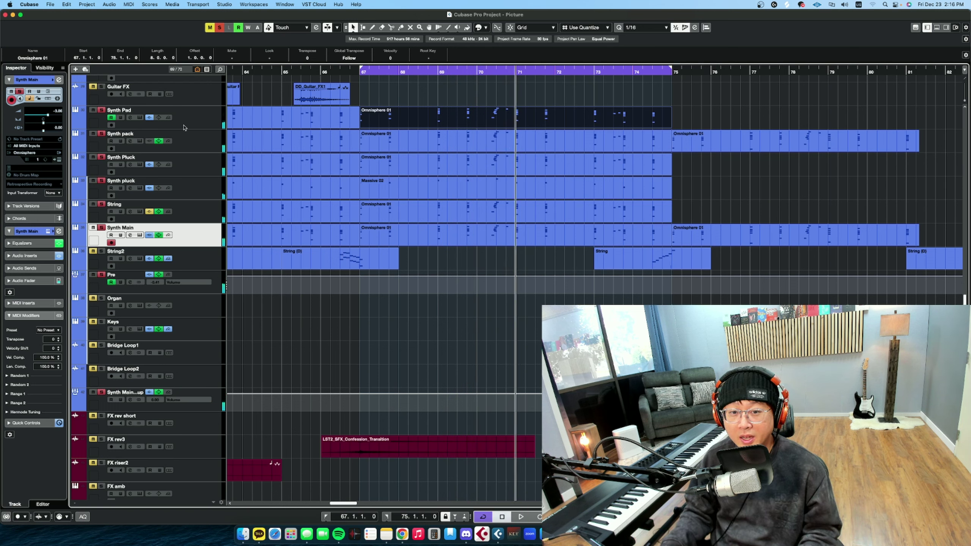
Select Synth pack through Synth Main, play from bar 67, then return to the left locator.
{"action": "left_click", "coordinate": [202, 149], "text": "shift"}
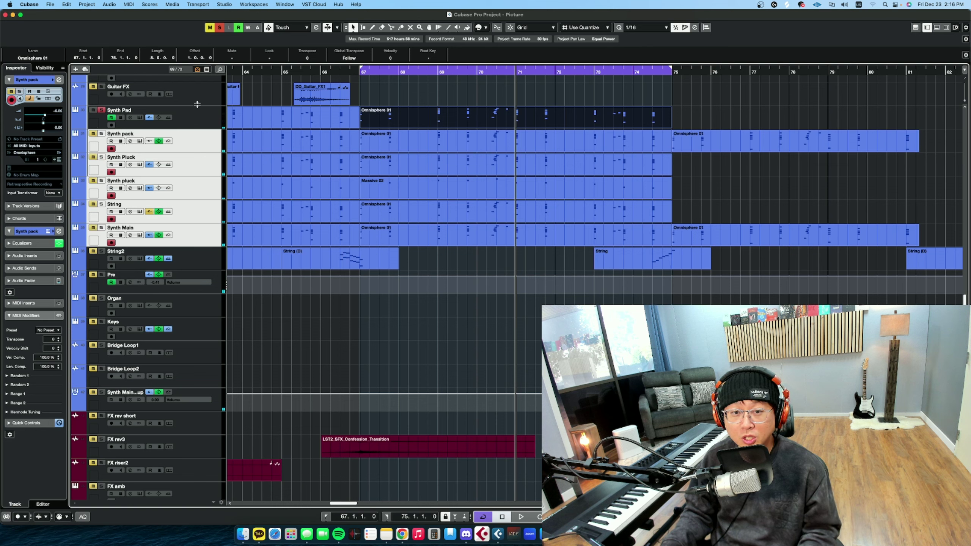
{"action": "double_click", "coordinate": [352, 69]}
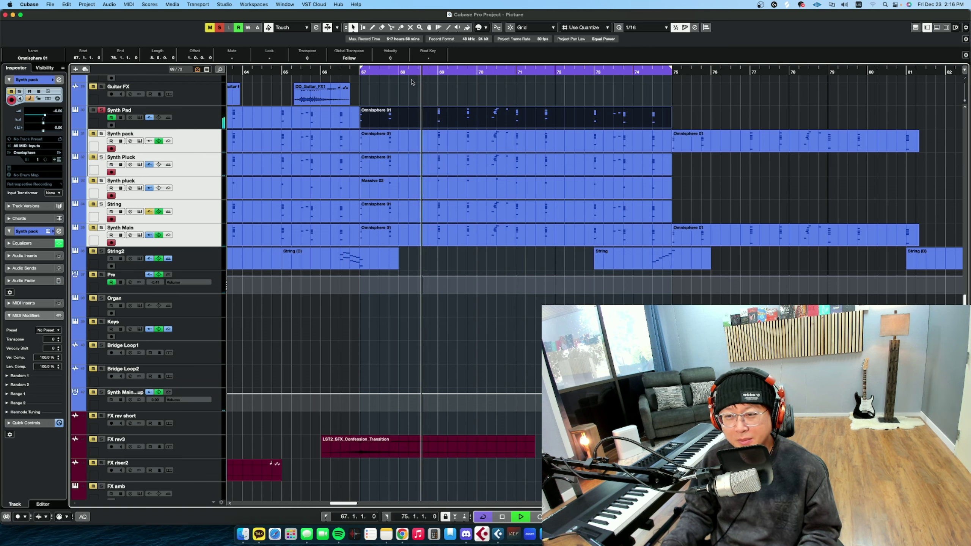
{"action": "key", "text": "space"}
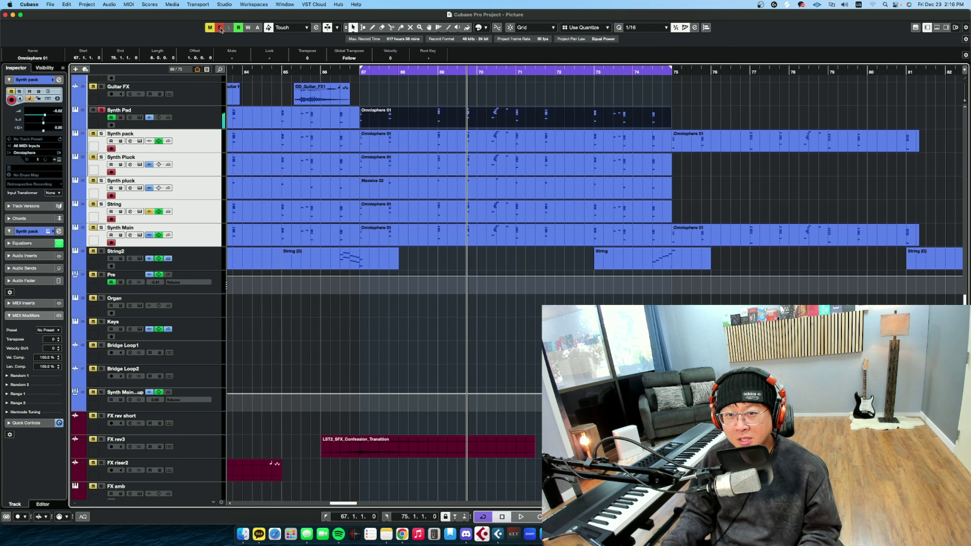
{"action": "key", "text": "KP_0"}
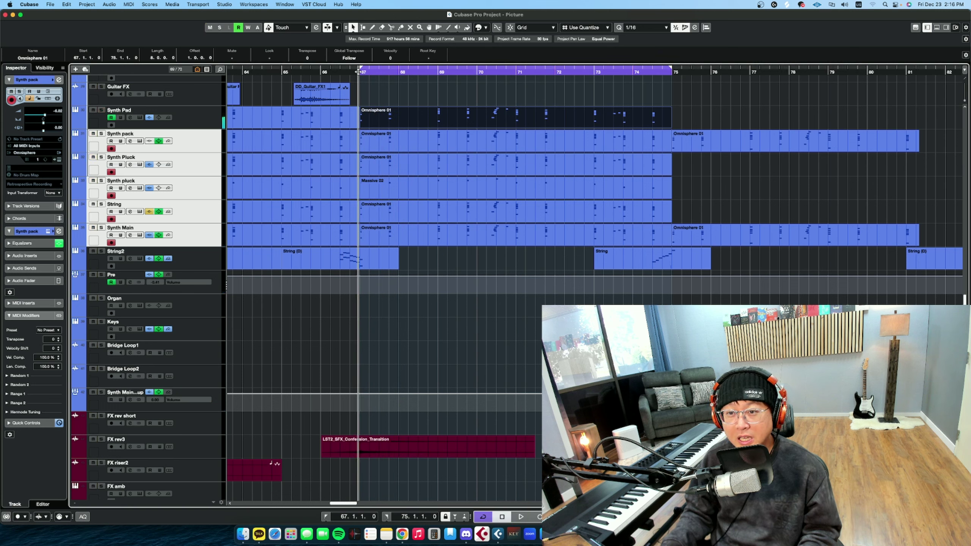
Add String2, mute the selected synth tracks, play, unmute Synth pack, and shrink track heights.
{"action": "left_click", "coordinate": [203, 250], "text": "shift"}
{"action": "left_click", "coordinate": [93, 136]}
{"action": "key", "text": "space"}
{"action": "scroll", "coordinate": [535, 199], "scroll_direction": "up", "scroll_amount": 8}
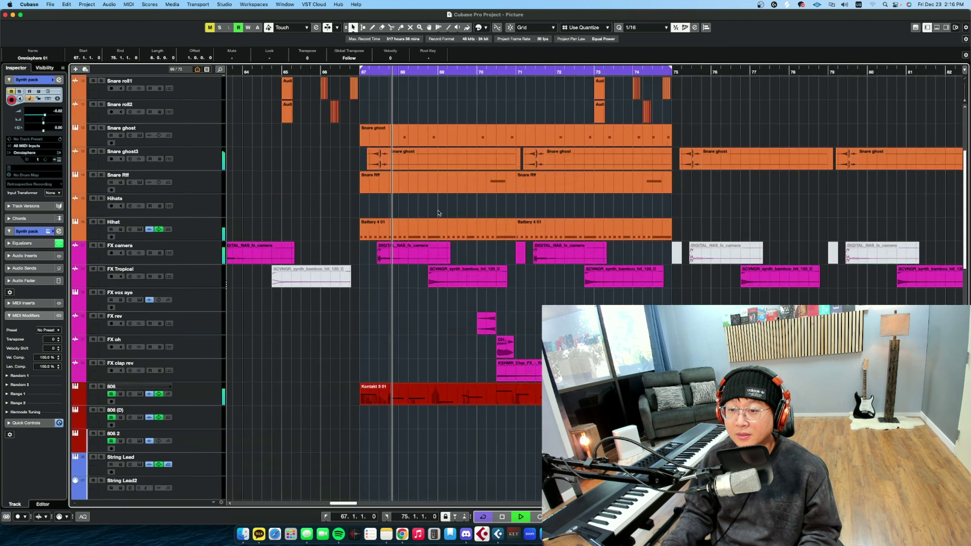
{"action": "scroll", "coordinate": [410, 247], "scroll_direction": "down", "scroll_amount": 2}
{"action": "scroll", "coordinate": [413, 241], "scroll_direction": "down", "scroll_amount": 5}
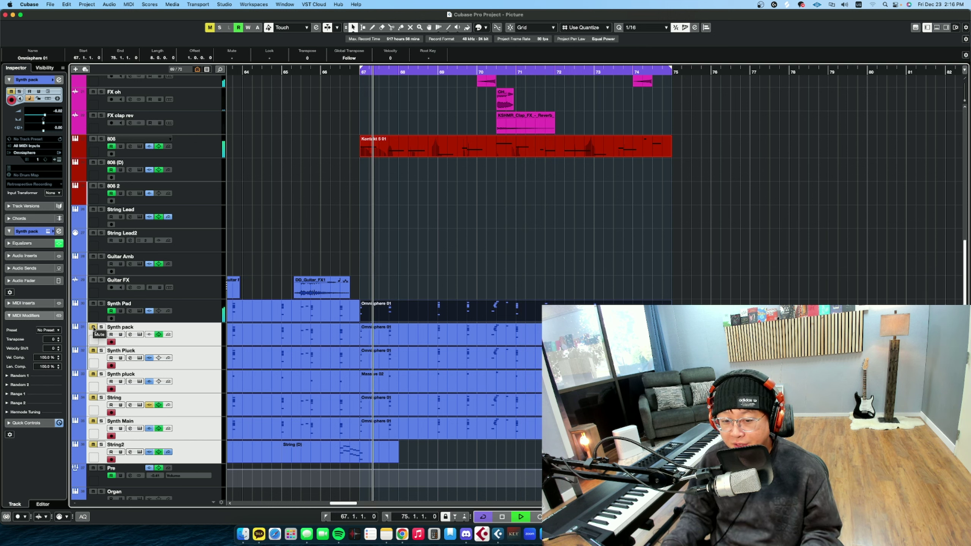
{"action": "left_click", "coordinate": [93, 328]}
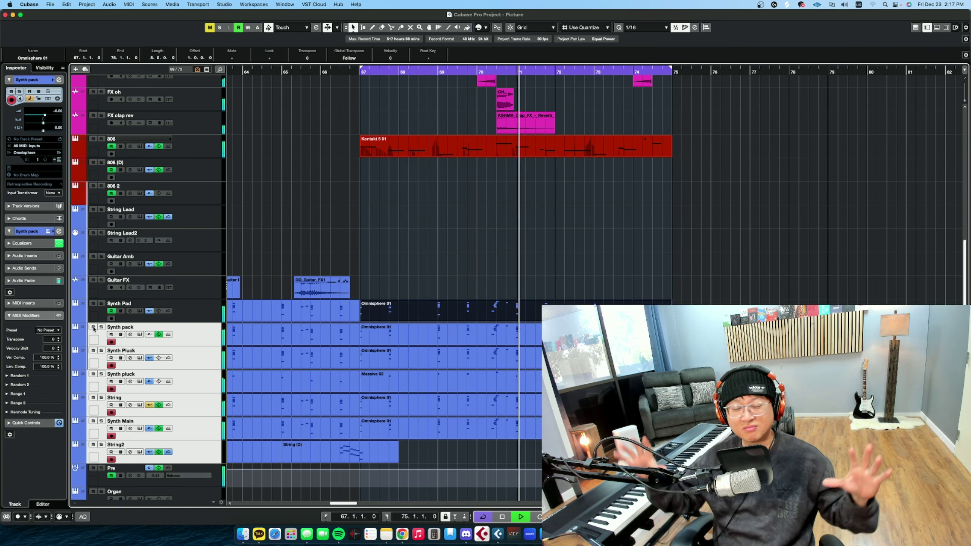
{"action": "key", "text": "shift+g"}
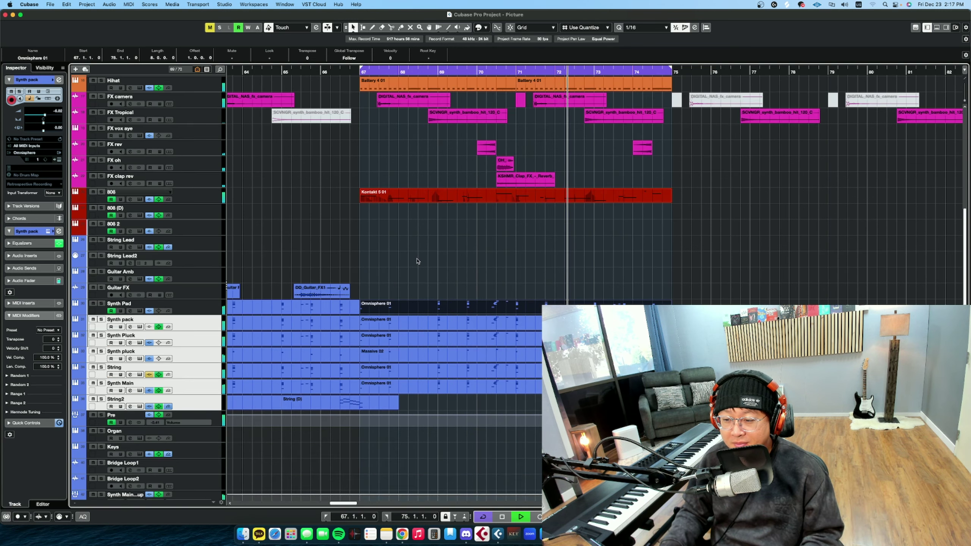
{"action": "left_click", "coordinate": [477, 260]}
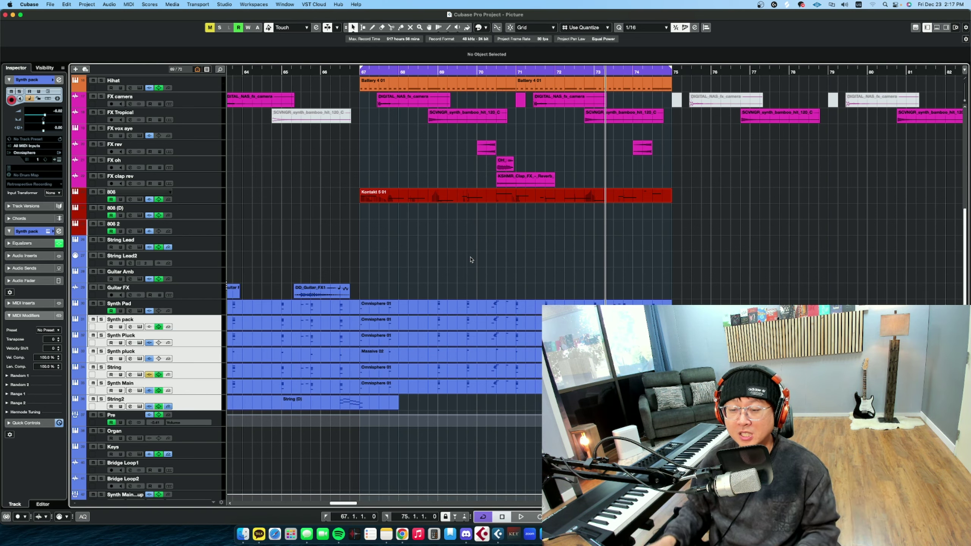
{"action": "right_click", "coordinate": [469, 264]}
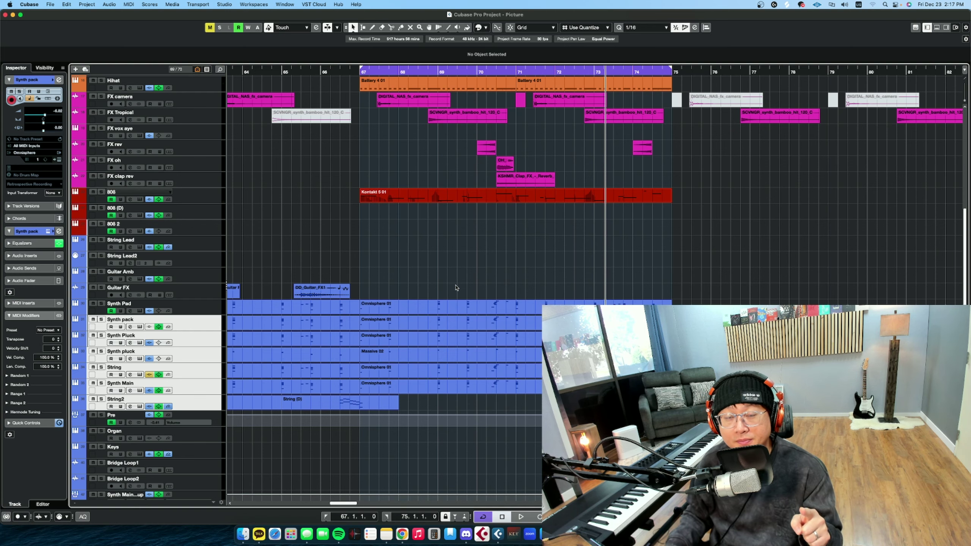
Solo the drum tracks from Kick to Hihat and play them from bar 67.
{"action": "scroll", "coordinate": [456, 287], "scroll_direction": "up", "scroll_amount": 6}
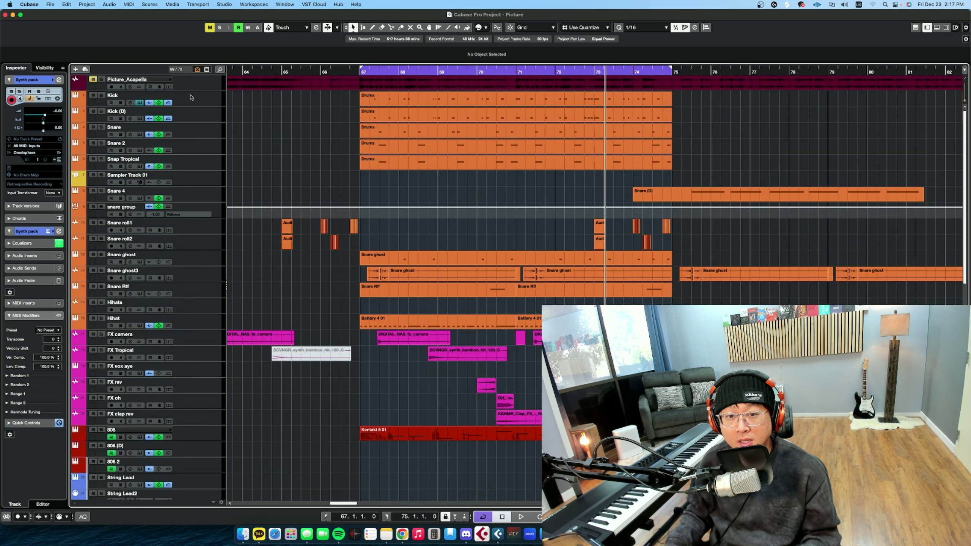
{"action": "left_click", "coordinate": [201, 105]}
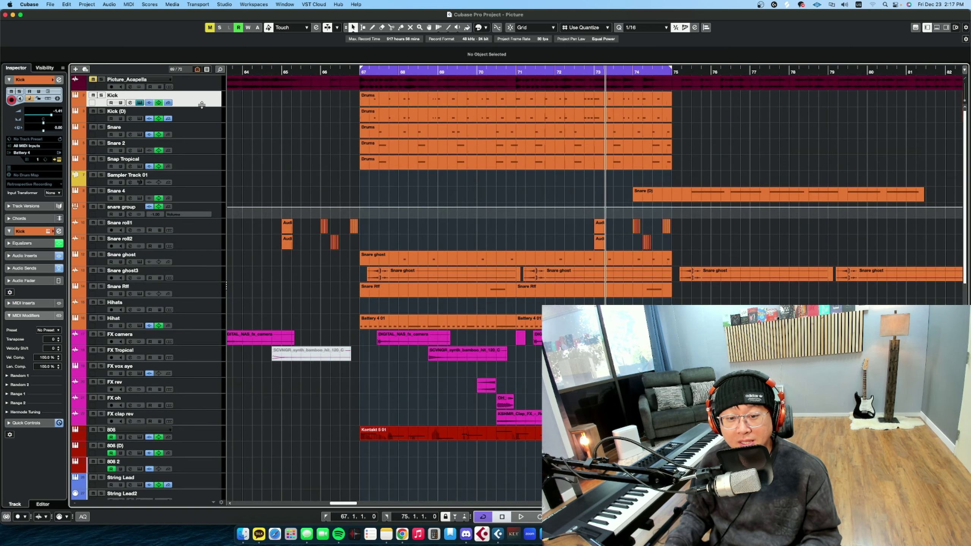
{"action": "left_click", "coordinate": [200, 325], "text": "shift"}
{"action": "left_click", "coordinate": [101, 319]}
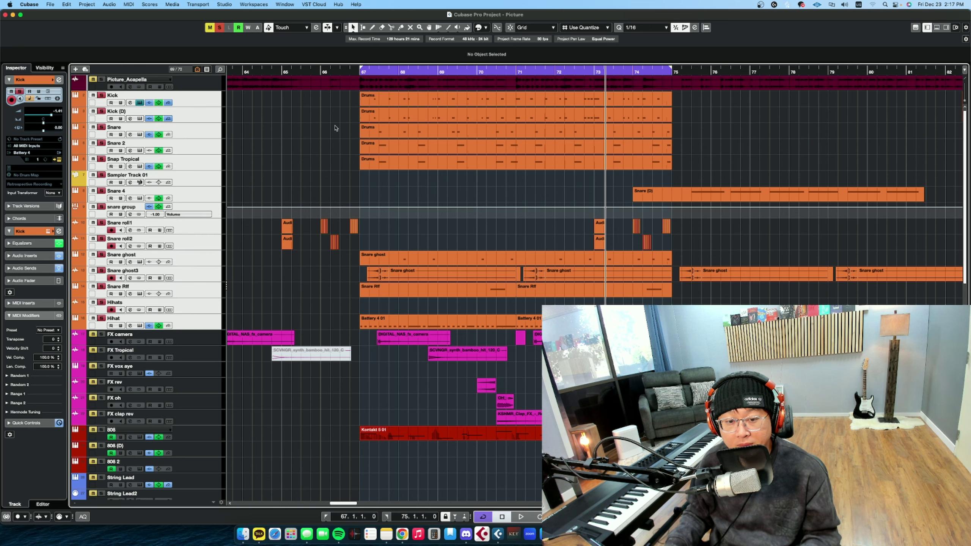
{"action": "key", "text": "space"}
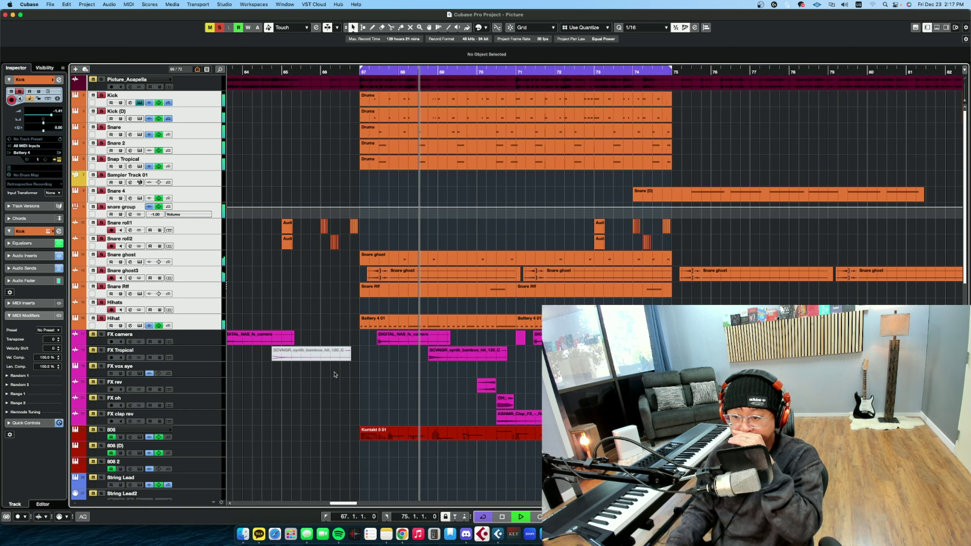
Move FX rev, FX oh and FX clap rev above FX camera, then restart playback.
{"action": "left_click", "coordinate": [211, 387]}
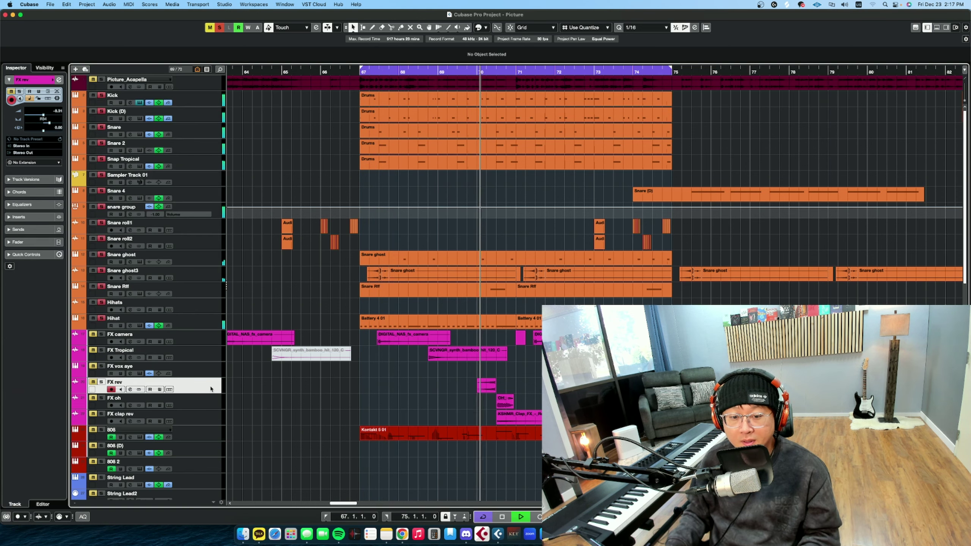
{"action": "key", "text": "space"}
{"action": "left_click", "coordinate": [209, 416], "text": "shift"}
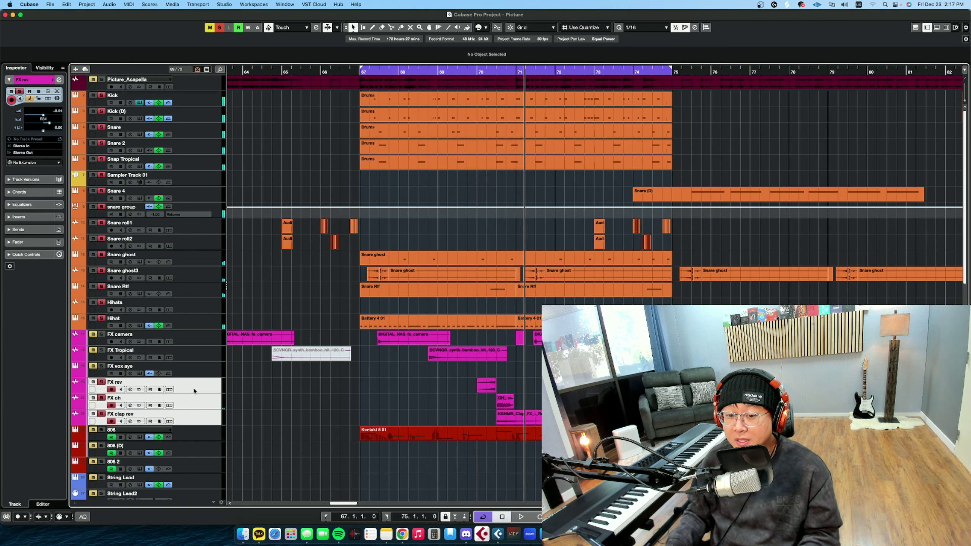
{"action": "left_click_drag", "start_coordinate": [191, 348], "coordinate": [191, 329]}
{"action": "key", "text": "space"}
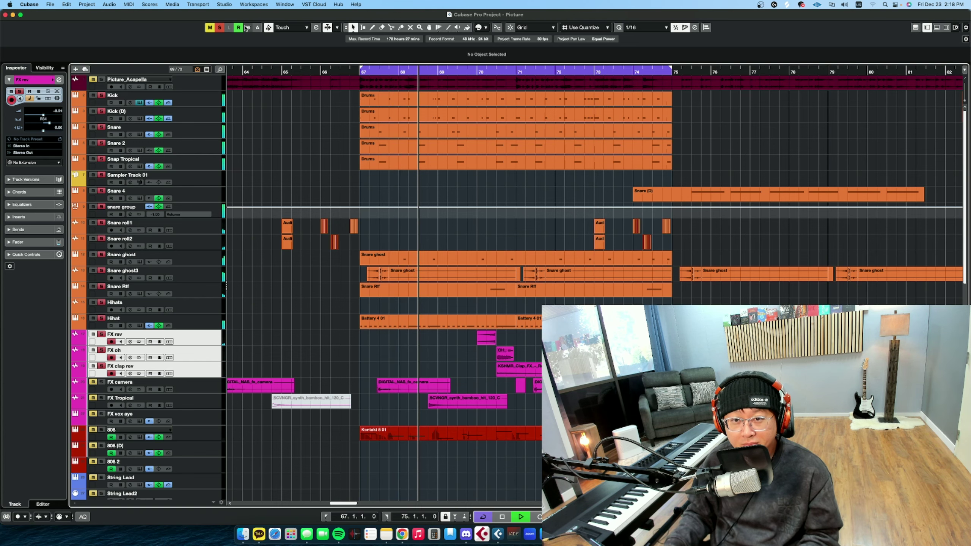
Stop playback and solo the Kick through Snap Tropical drum tracks.
{"action": "key", "text": "space"}
{"action": "left_click", "coordinate": [209, 100]}
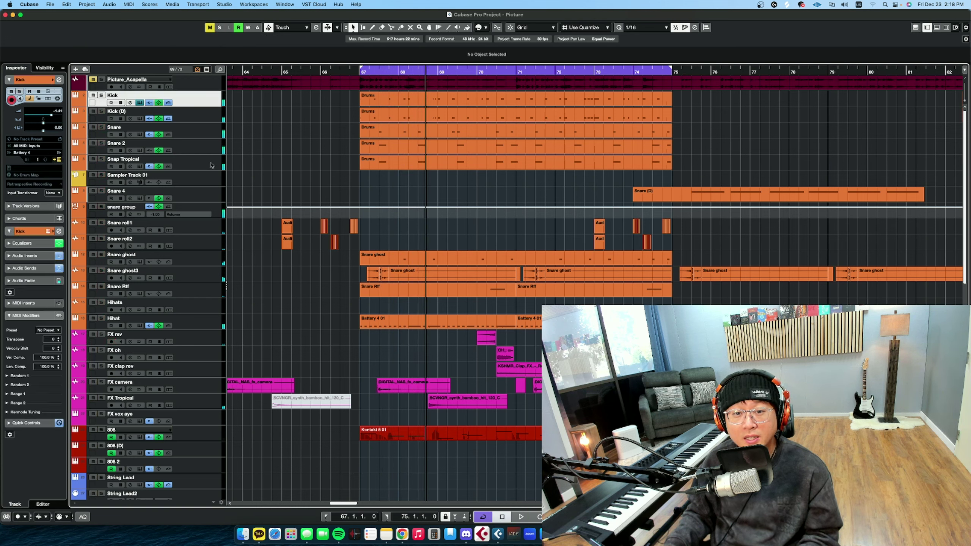
{"action": "left_click", "coordinate": [211, 166], "text": "shift"}
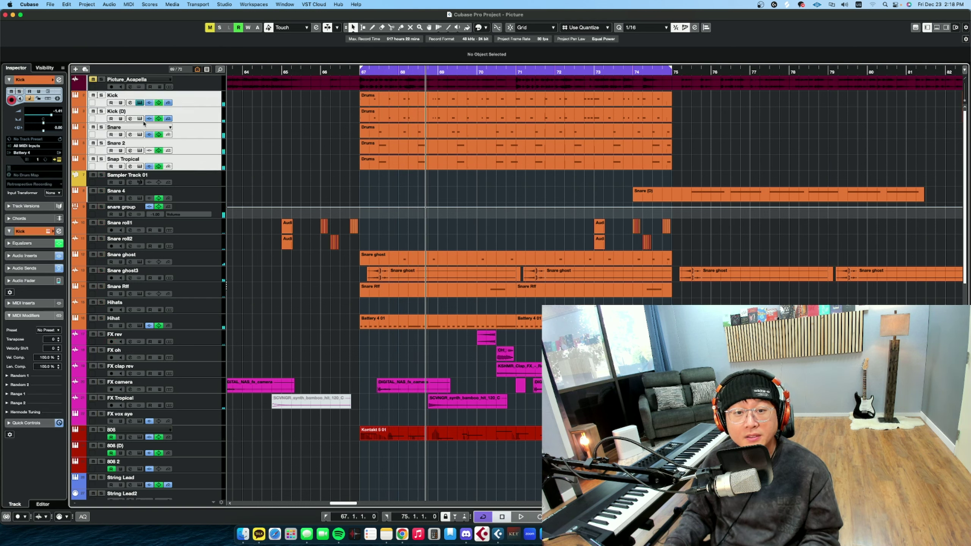
{"action": "left_click", "coordinate": [102, 95]}
Play the soloed drums from bar 67, then stop and select the Snare track.
{"action": "left_click", "coordinate": [357, 71]}
{"action": "key", "text": "space"}
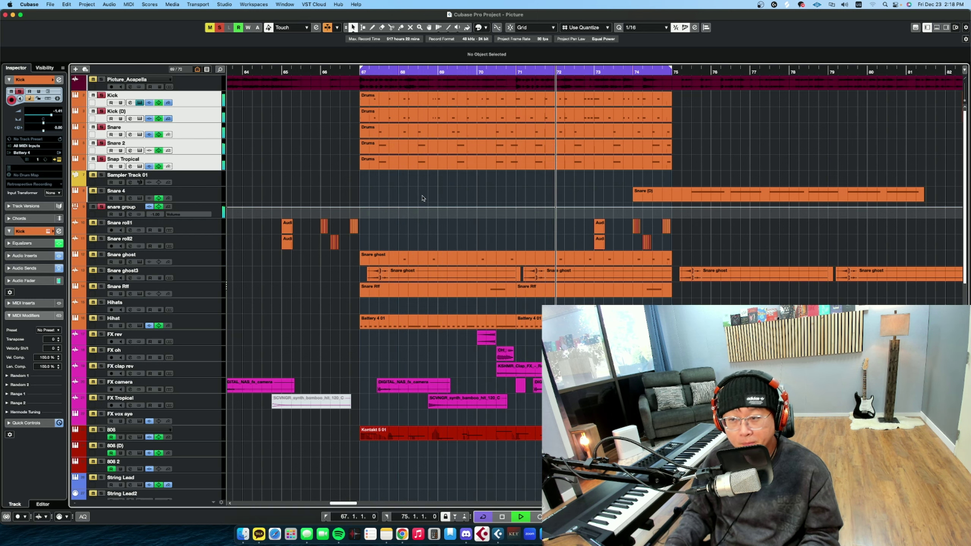
{"action": "key", "text": "space"}
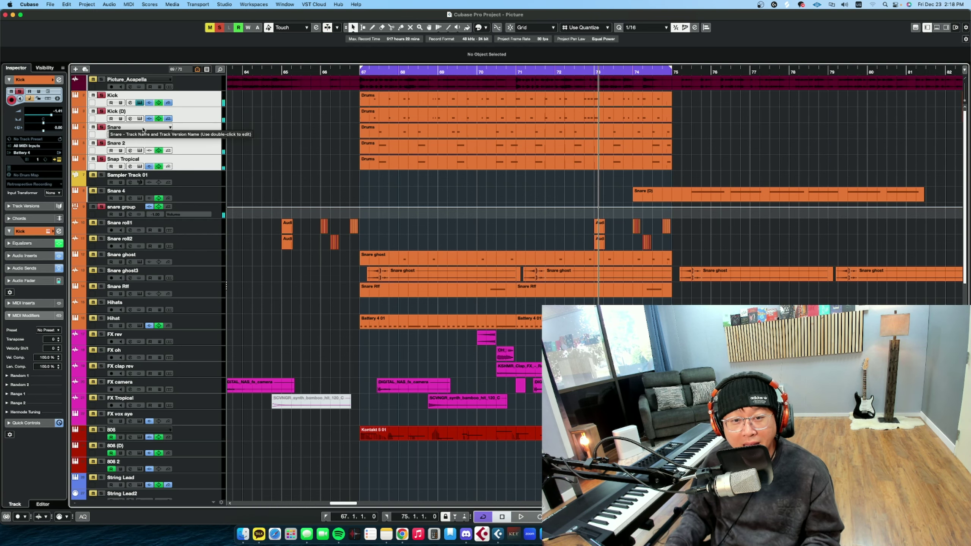
{"action": "left_click", "coordinate": [93, 126]}
{"action": "scroll", "coordinate": [194, 144], "scroll_direction": "up", "scroll_amount": 2}
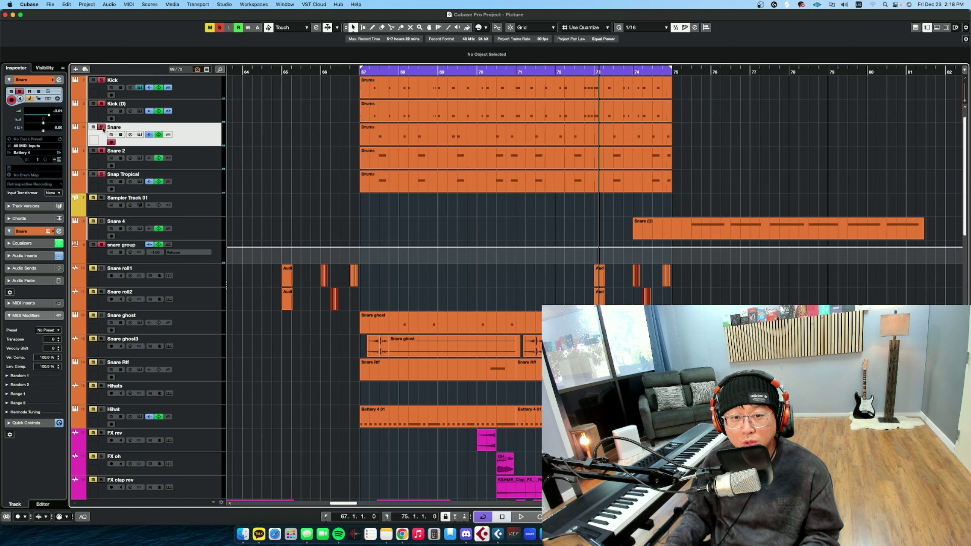
Play from bar 67 and zoom in on bars 64–73 around the playhead.
{"action": "left_click", "coordinate": [360, 71]}
{"action": "key", "text": "space"}
{"action": "key", "text": "h"}
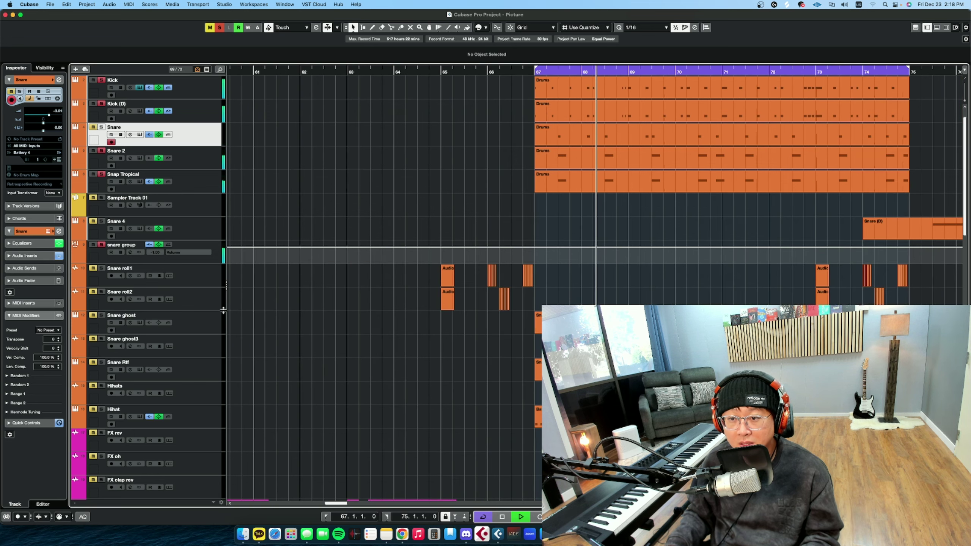
{"action": "key", "text": "h"}
{"action": "key", "text": "h"}
{"action": "key", "text": "h"}
{"action": "key", "text": "g"}
{"action": "key", "text": "space"}
Solo Snare and view its Drums part's notes while playing from bar 67, then close the editor.
{"action": "key", "text": "s"}
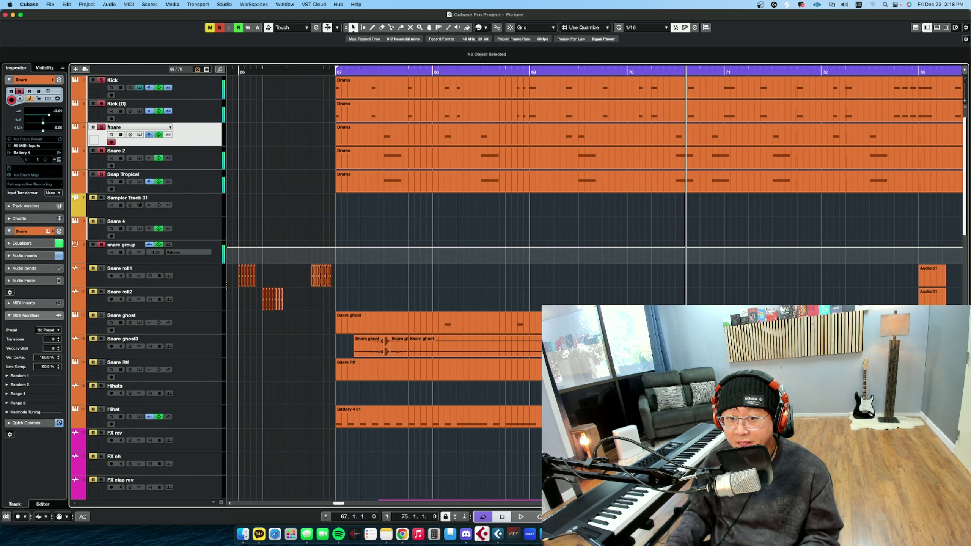
{"action": "left_click", "coordinate": [337, 72]}
{"action": "double_click", "coordinate": [382, 132]}
{"action": "key", "text": "space"}
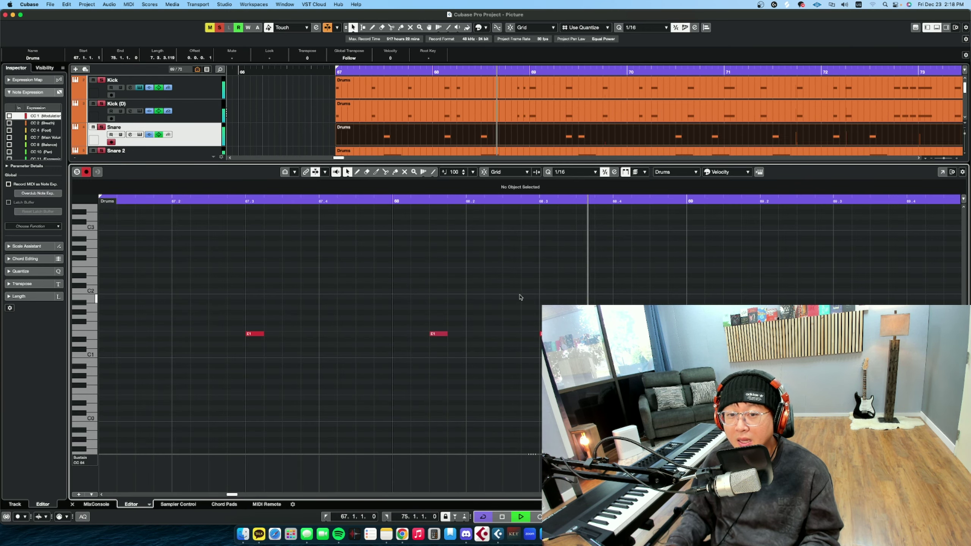
{"action": "key", "text": "g"}
{"action": "key", "text": "g"}
{"action": "key", "text": "g"}
{"action": "key", "text": "g"}
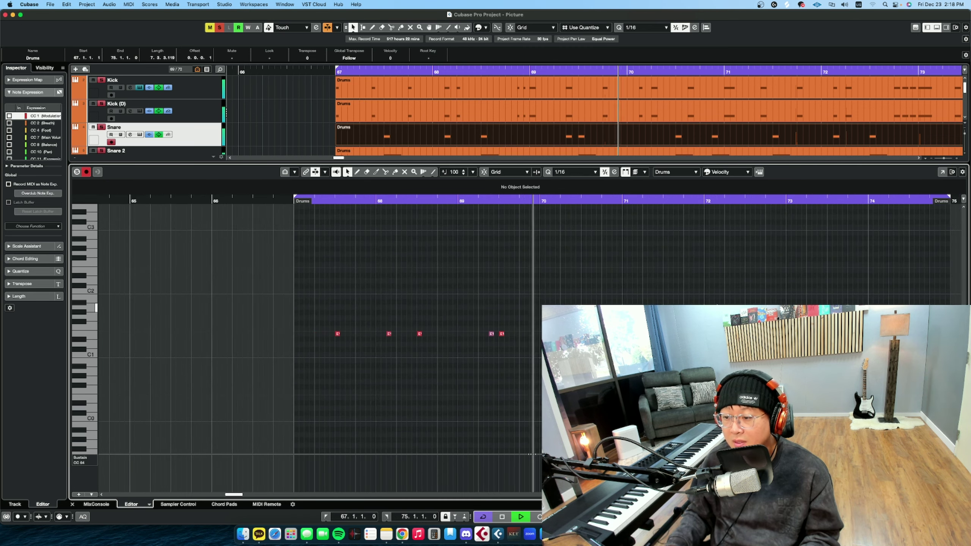
{"action": "key", "text": "h"}
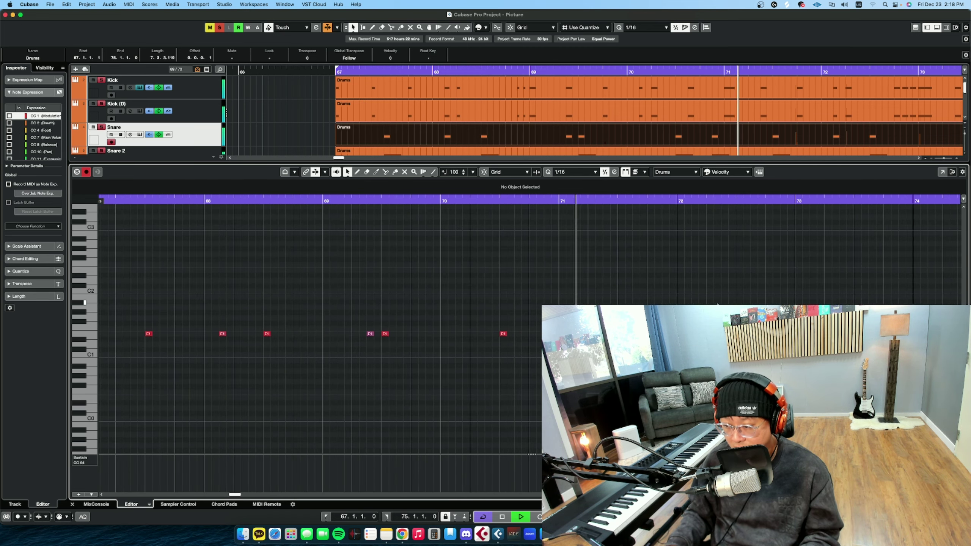
{"action": "key", "text": "space"}
{"action": "key", "text": "super+e"}
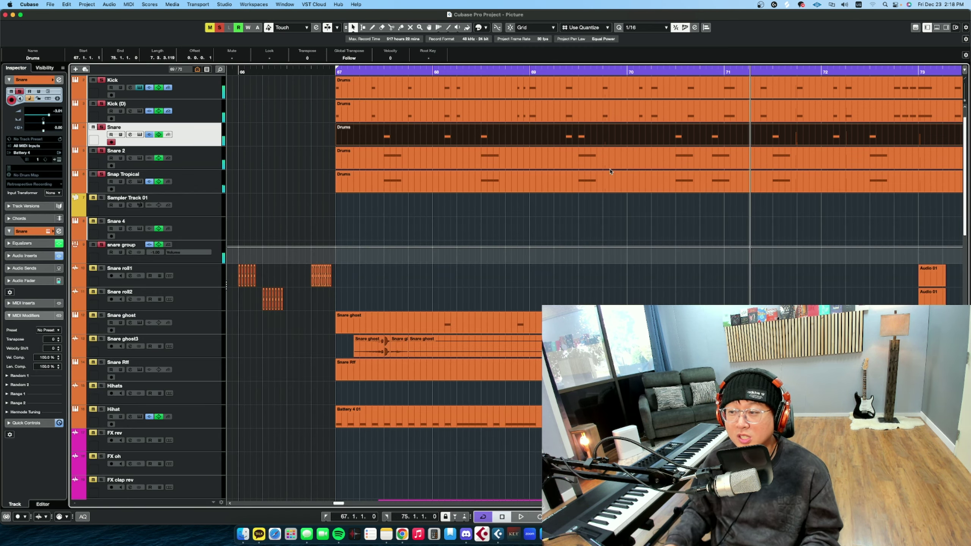
Move the Snare ghost track just below Snap Tropical and open its part's notes.
{"action": "key", "text": "g"}
{"action": "key", "text": "g"}
{"action": "key", "text": "g"}
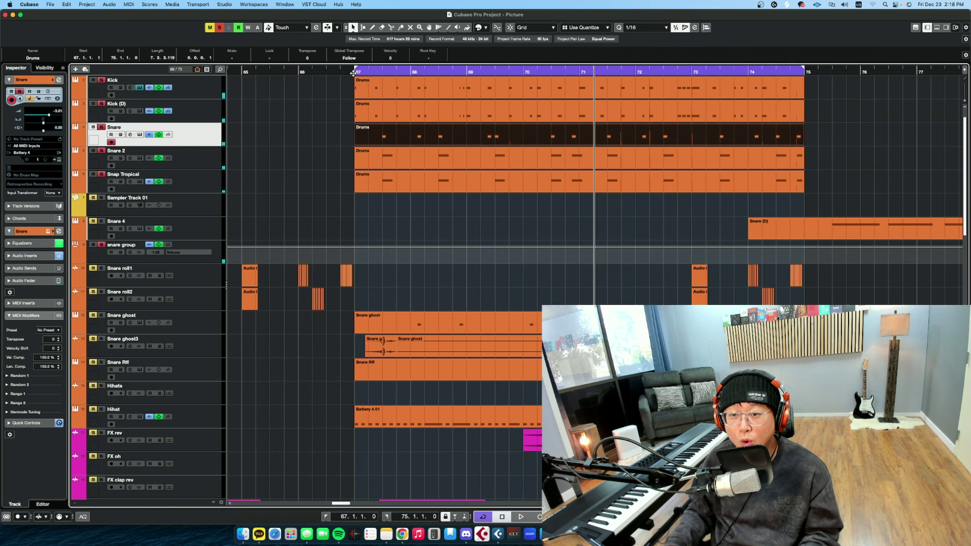
{"action": "left_click", "coordinate": [352, 80]}
{"action": "left_click", "coordinate": [208, 326]}
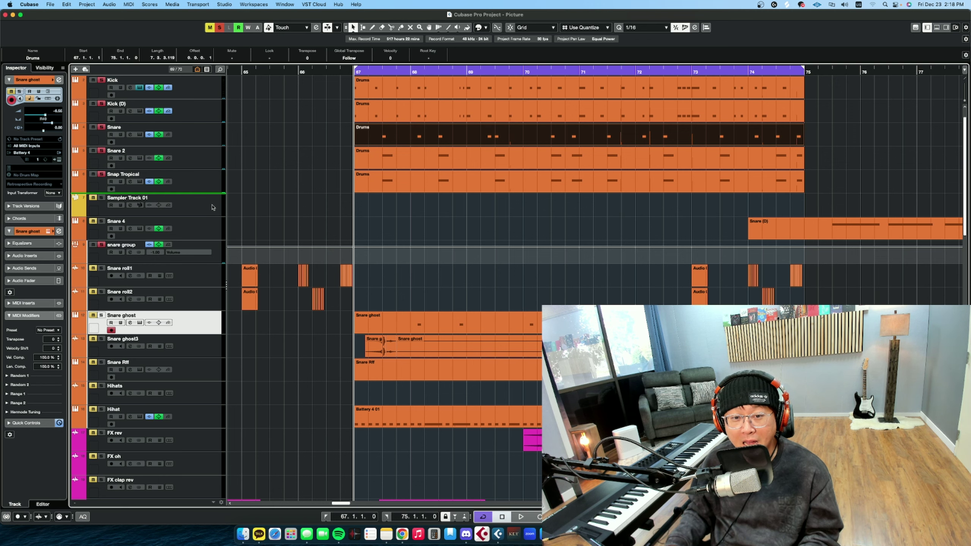
{"action": "left_click_drag", "start_coordinate": [213, 207], "coordinate": [394, 208]}
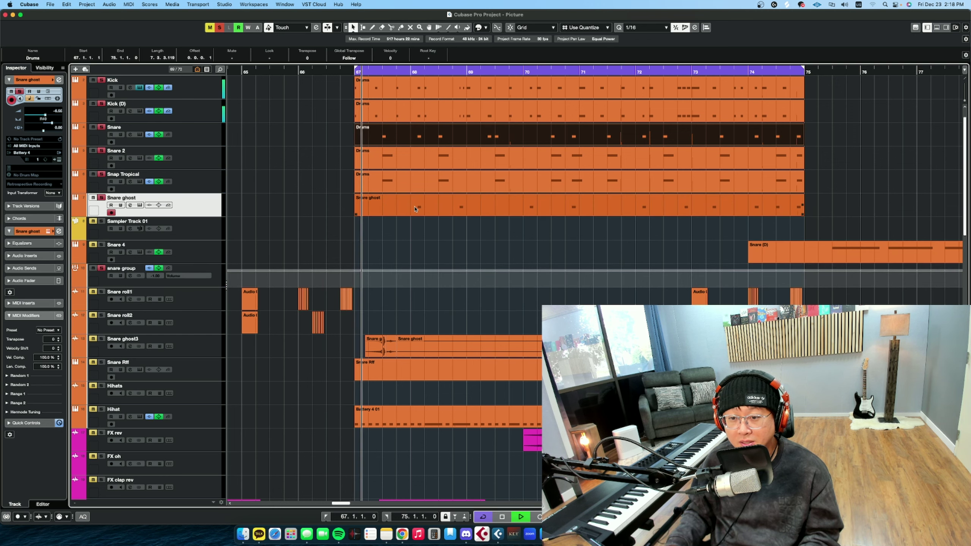
{"action": "double_click", "coordinate": [442, 211]}
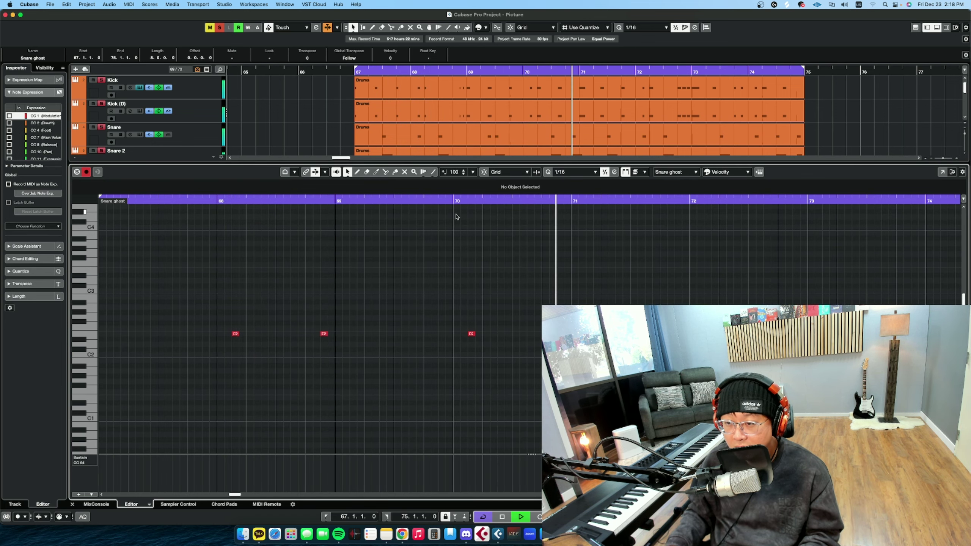
Close the note editor and audition the snare layers from around bar 67.5.
{"action": "key", "text": "space"}
{"action": "key", "text": "super+e"}
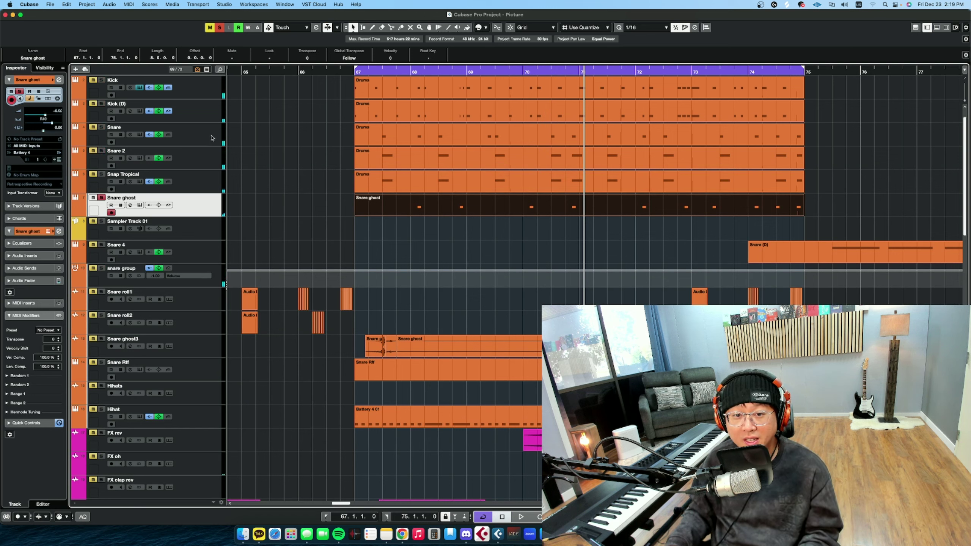
{"action": "left_click", "coordinate": [385, 72]}
{"action": "key", "text": "space"}
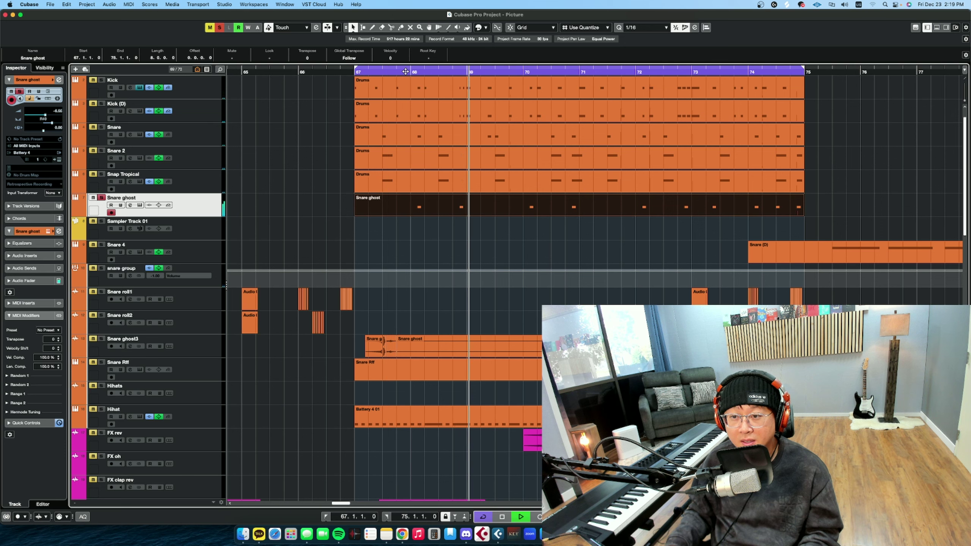
{"action": "left_click", "coordinate": [405, 73]}
{"action": "left_click", "coordinate": [287, 144]}
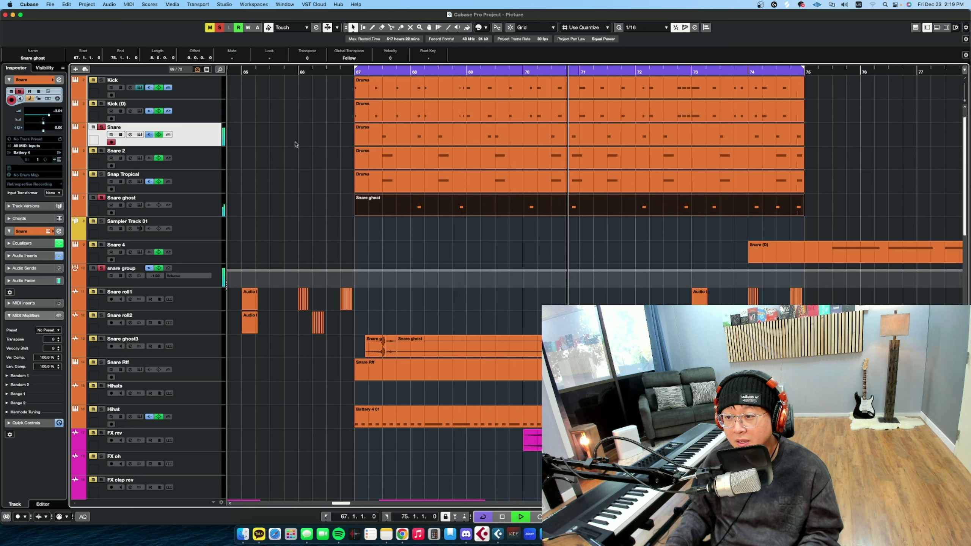
{"action": "key", "text": "space"}
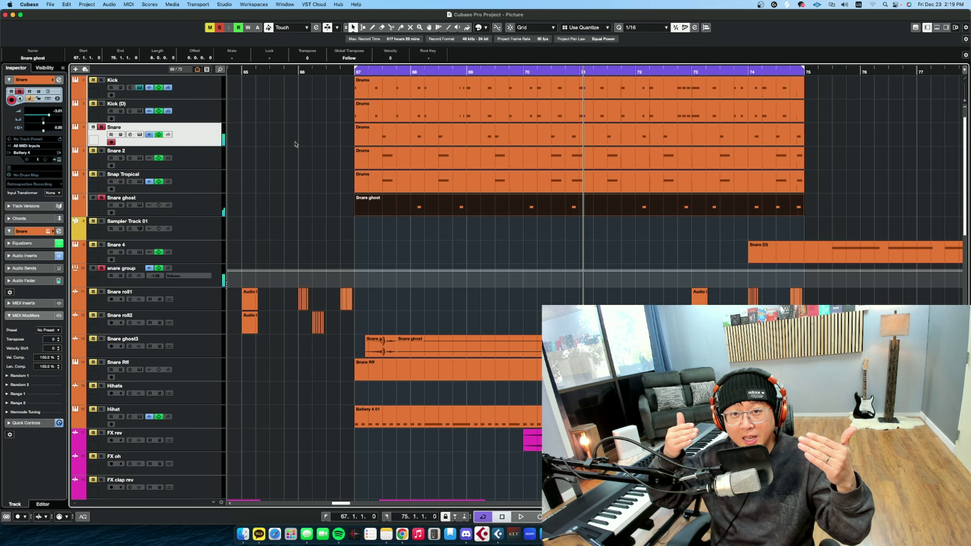
{"action": "key", "text": "space"}
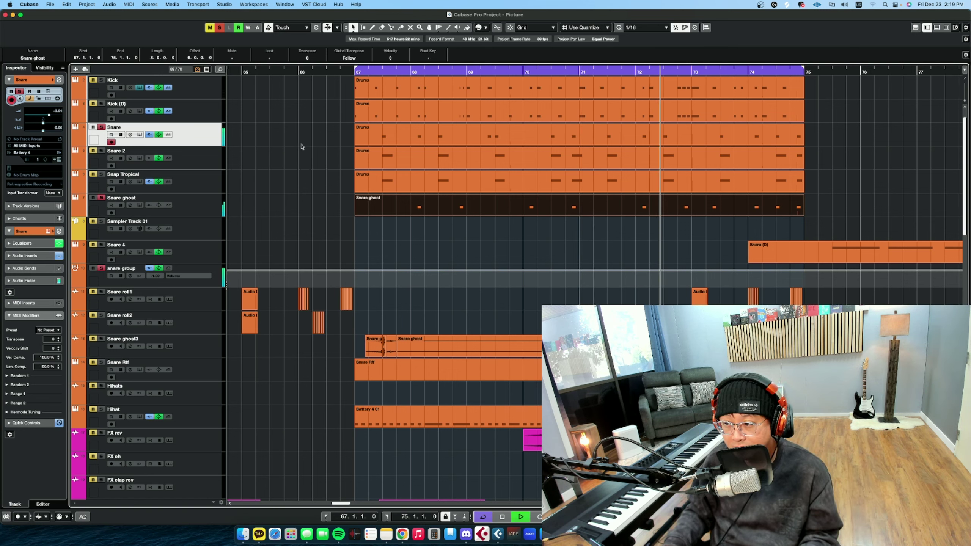
{"action": "key", "text": "space"}
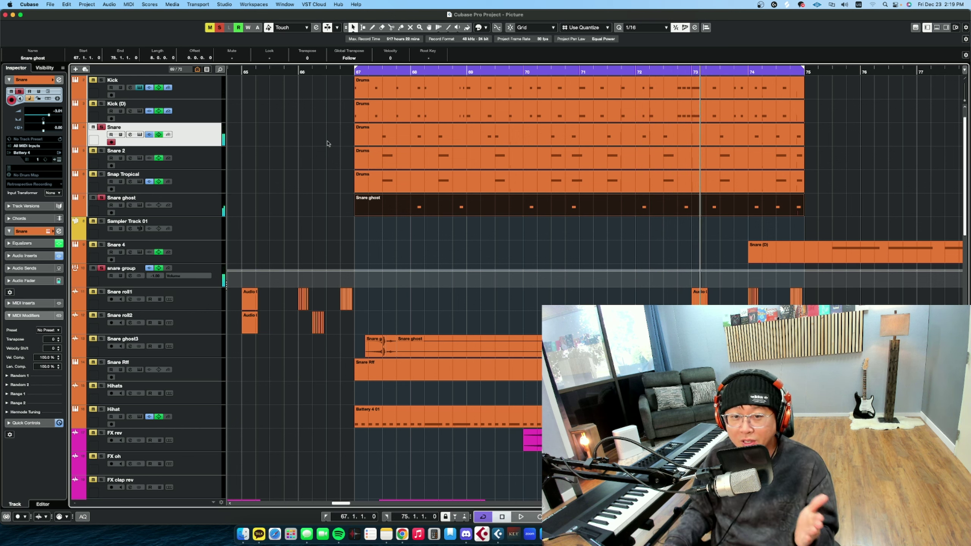
Clear all solos, deselect the part and select the Snare ghost3 track.
{"action": "left_click", "coordinate": [219, 27]}
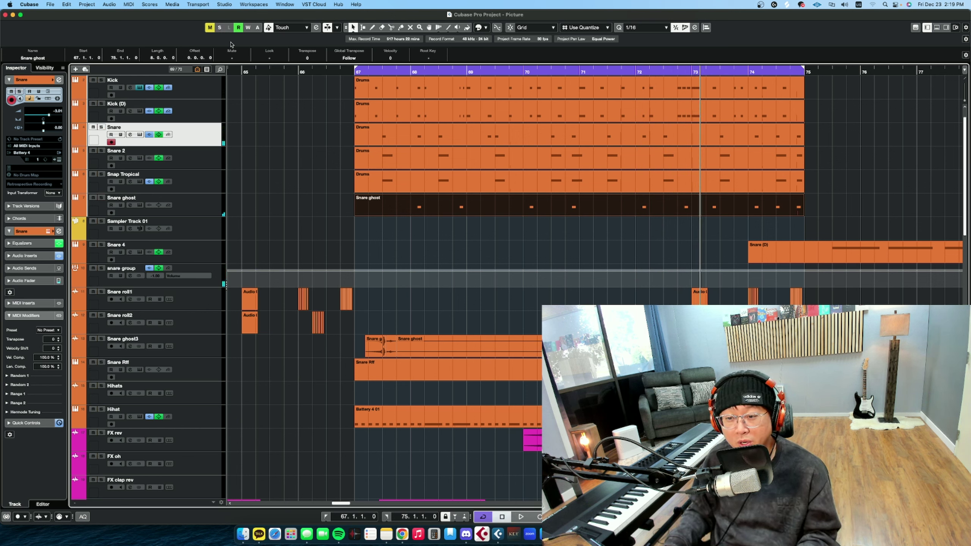
{"action": "left_click", "coordinate": [272, 197]}
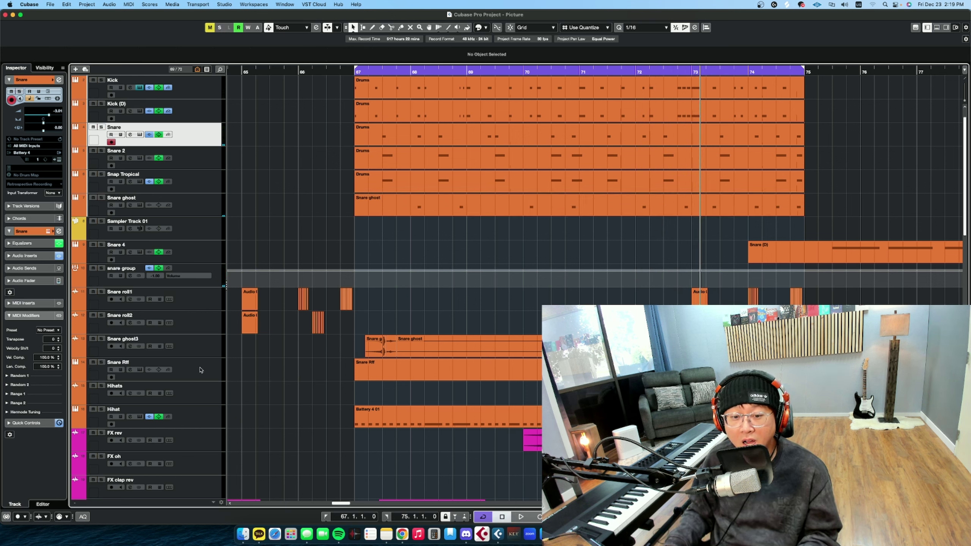
{"action": "left_click", "coordinate": [203, 351]}
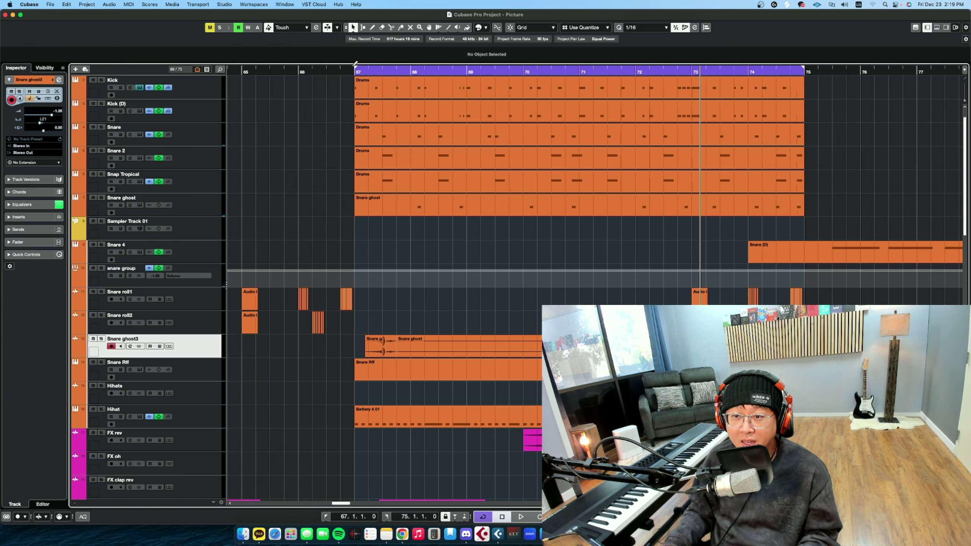
Play Snare ghost3 soloed, then stop and return the playhead to bar 67.
{"action": "key", "text": "s"}
{"action": "key", "text": "space"}
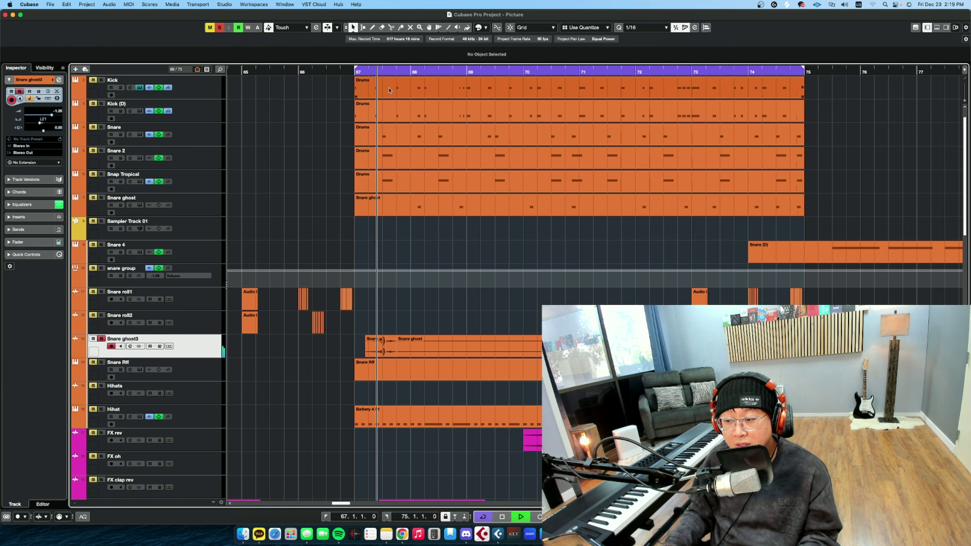
{"action": "key", "text": "space"}
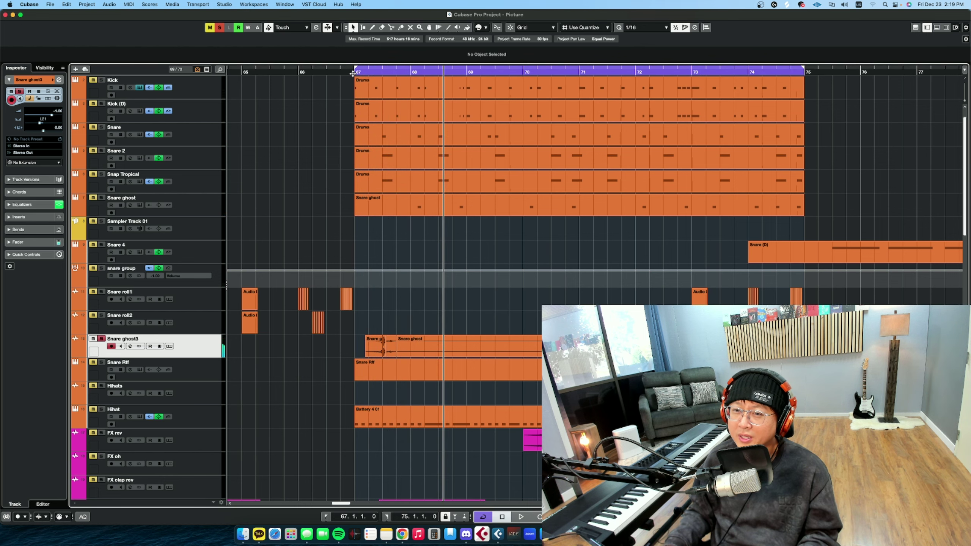
{"action": "left_click", "coordinate": [353, 74]}
Play Kick through Snare ghost3 from bar 67, selecting the Snare and Snare 2 Drums parts.
{"action": "scroll", "coordinate": [191, 187], "scroll_direction": "up", "scroll_amount": 2}
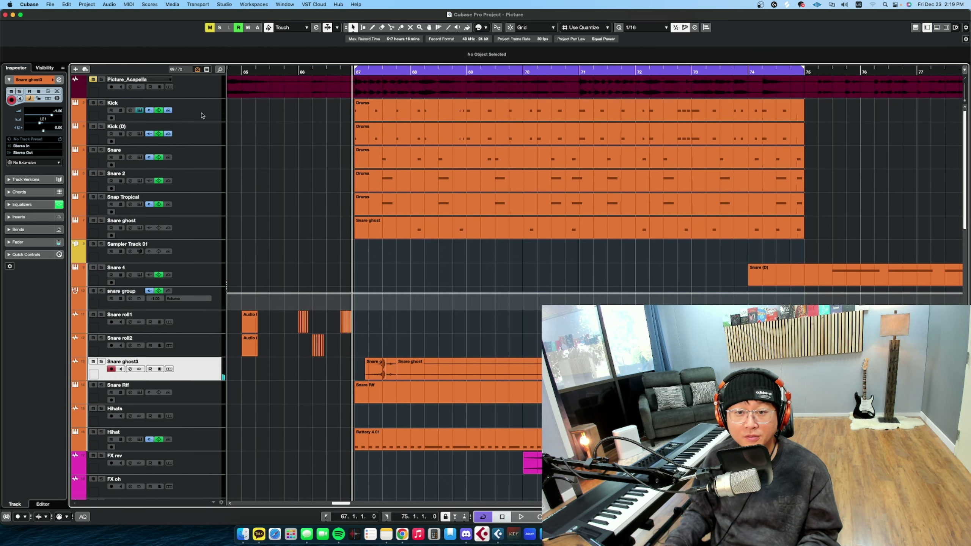
{"action": "left_click", "coordinate": [123, 104], "text": "shift"}
{"action": "key", "text": "space"}
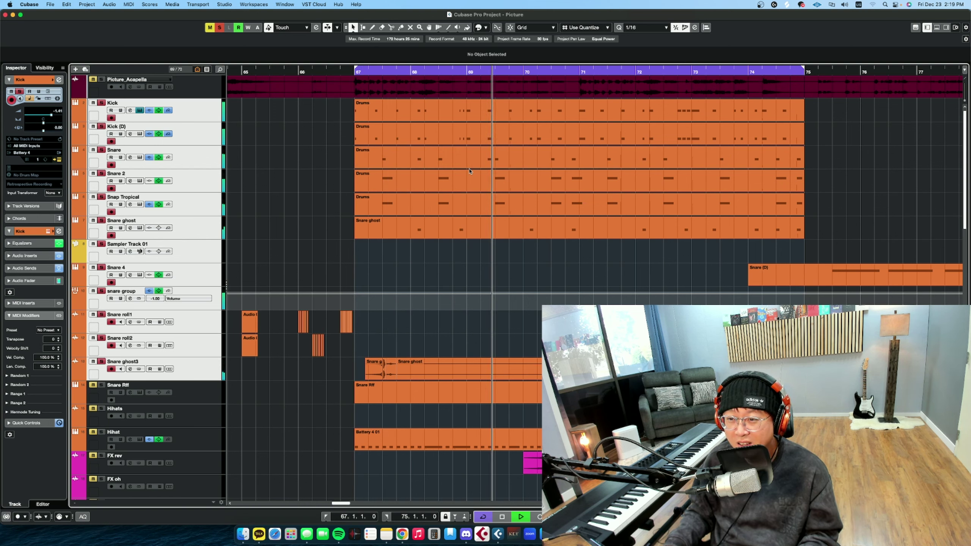
{"action": "left_click", "coordinate": [473, 169]}
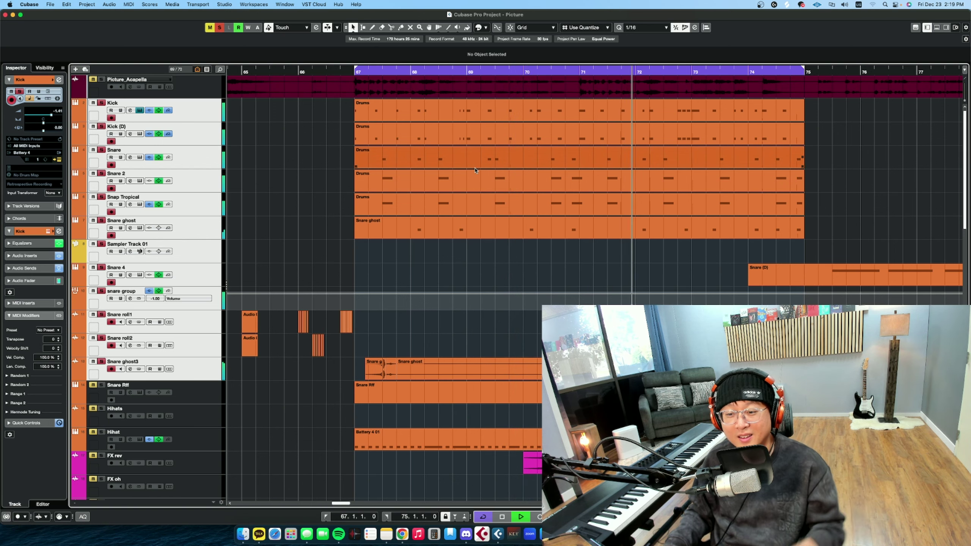
{"action": "left_click", "coordinate": [480, 172]}
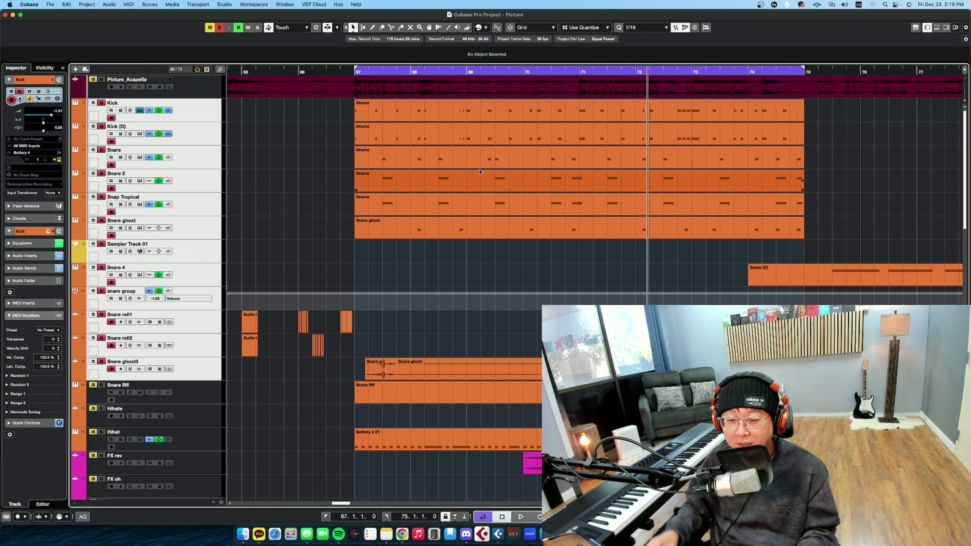
{"action": "left_click", "coordinate": [357, 71]}
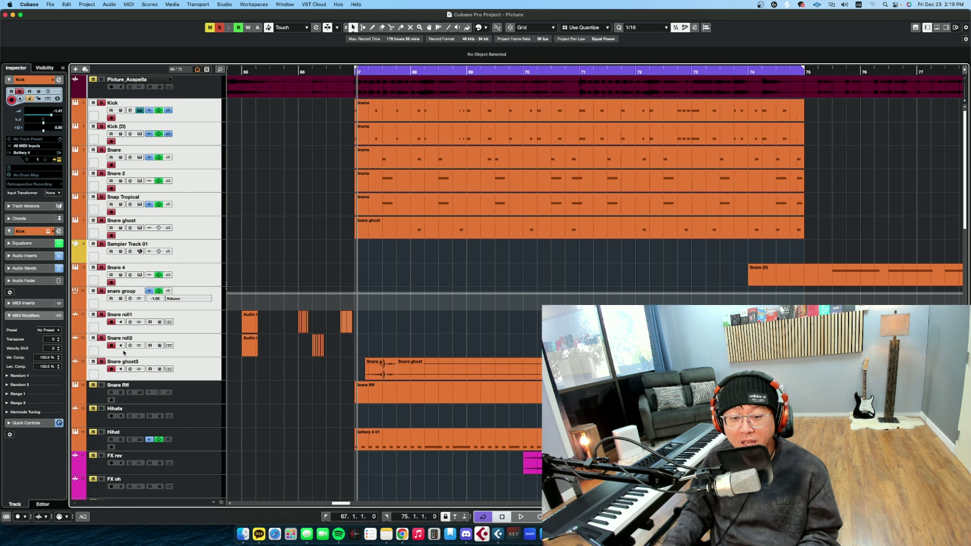
Select Snare Rff, play from near bar 70 and briefly open its part's notes.
{"action": "left_click", "coordinate": [149, 395]}
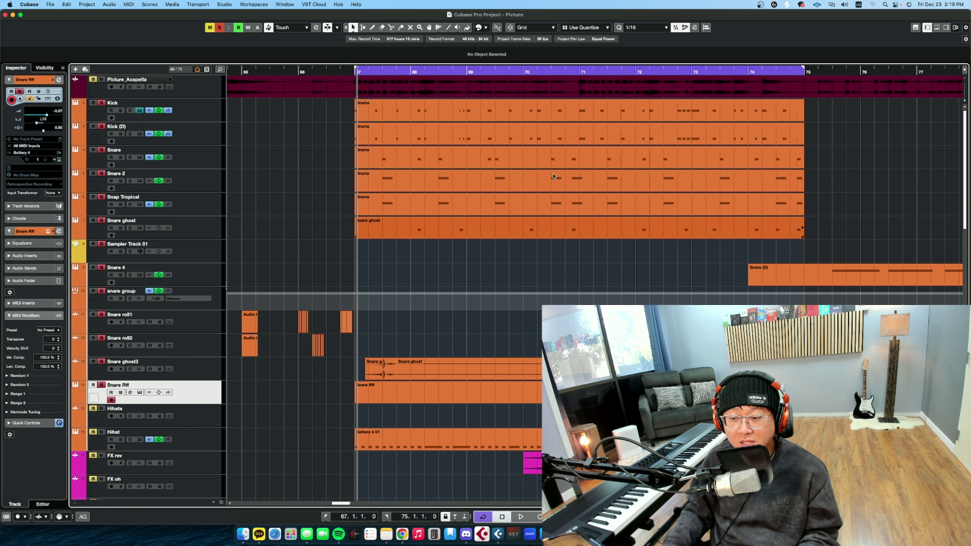
{"action": "left_click", "coordinate": [518, 71]}
{"action": "key", "text": "space"}
{"action": "double_click", "coordinate": [535, 392]}
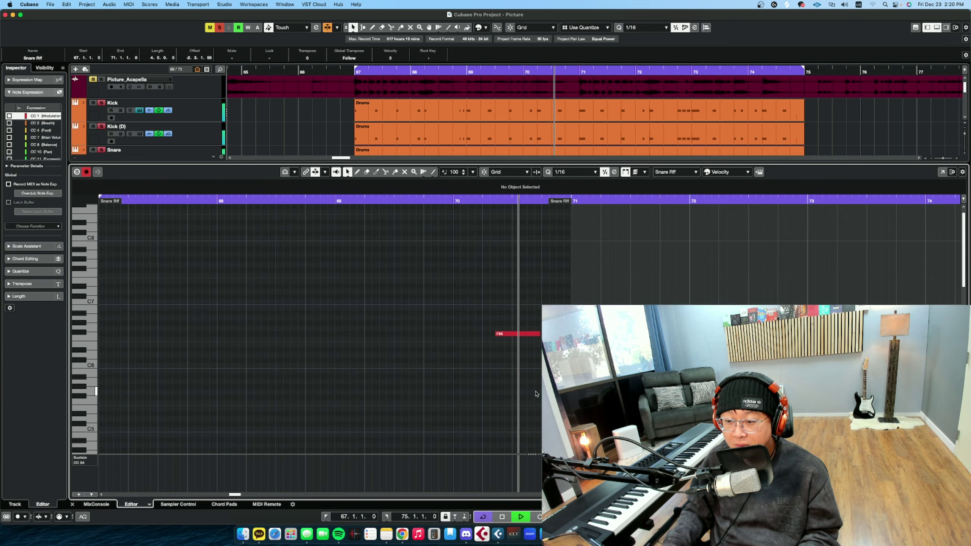
{"action": "key", "text": "space"}
{"action": "key", "text": "Return"}
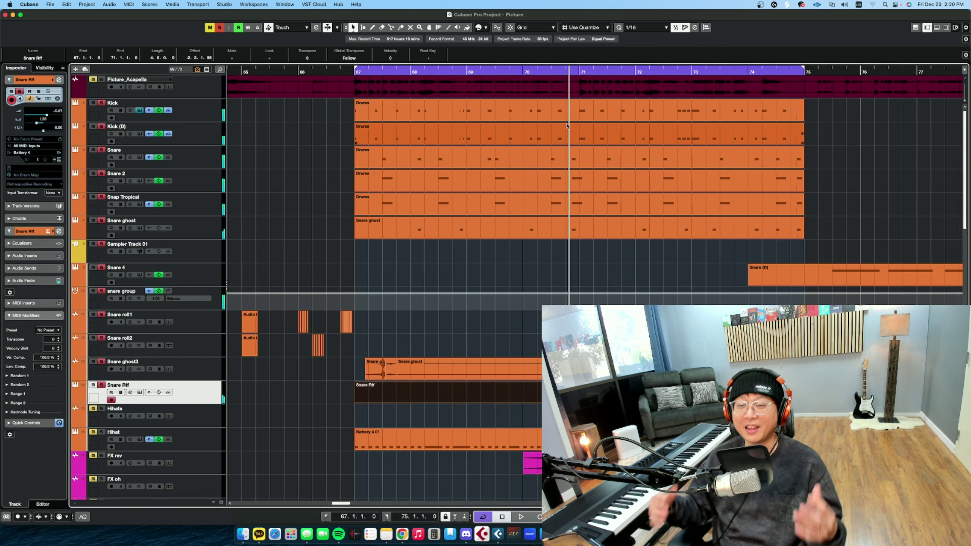
Play from bar 69, then select and solo the Hihat track.
{"action": "left_click", "coordinate": [475, 72]}
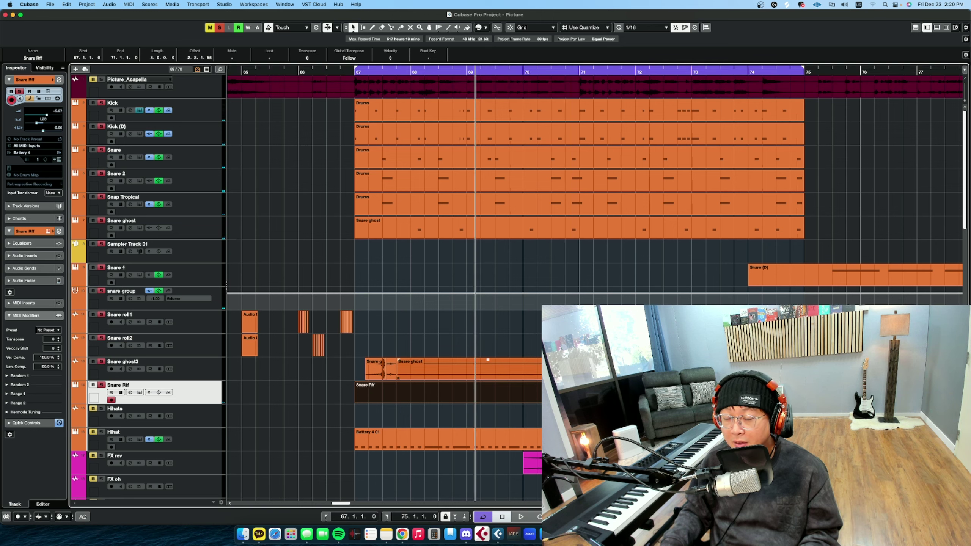
{"action": "key", "text": "space"}
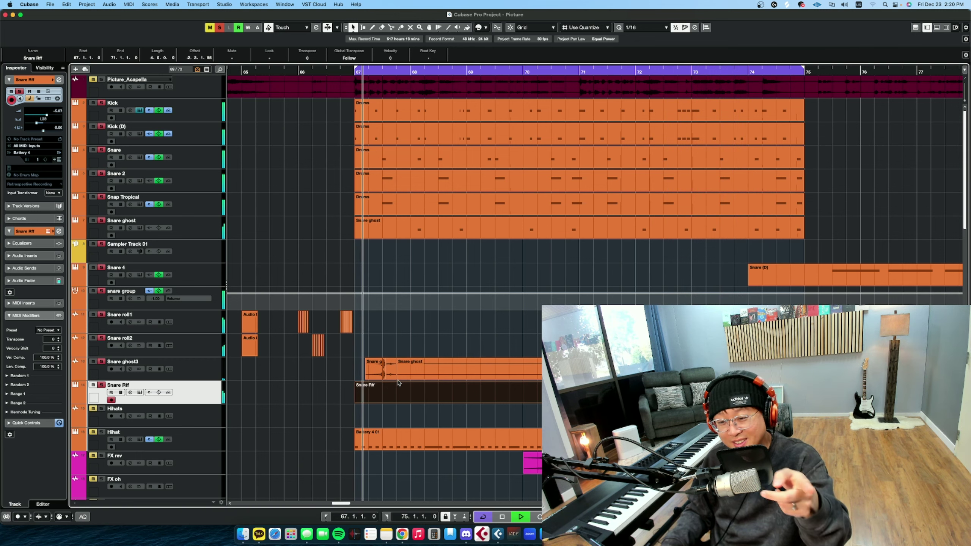
{"action": "left_click", "coordinate": [209, 439]}
{"action": "key", "text": "s"}
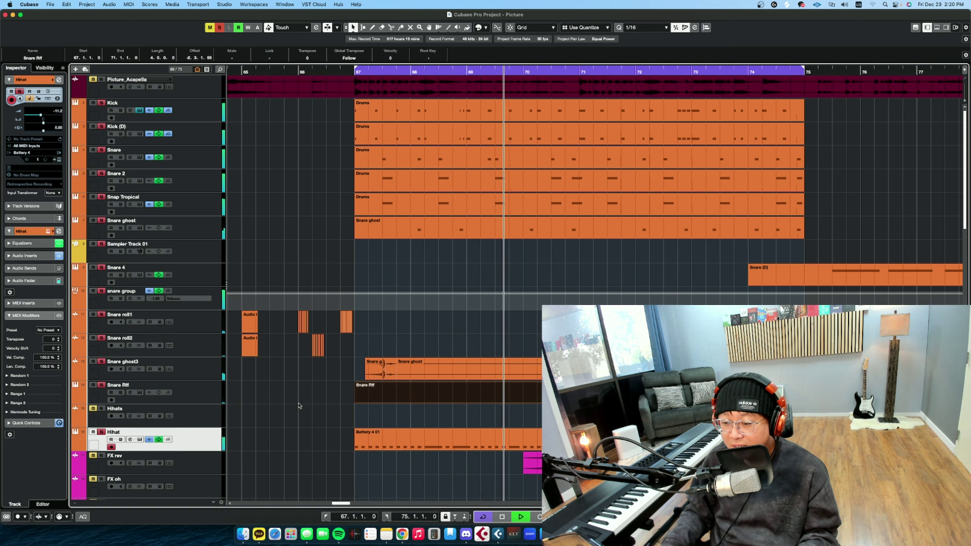
Stop playback, clear all solos and deselect the Snare Rff part.
{"action": "scroll", "coordinate": [299, 406], "scroll_direction": "down", "scroll_amount": 3}
{"action": "scroll", "coordinate": [306, 403], "scroll_direction": "down", "scroll_amount": 2}
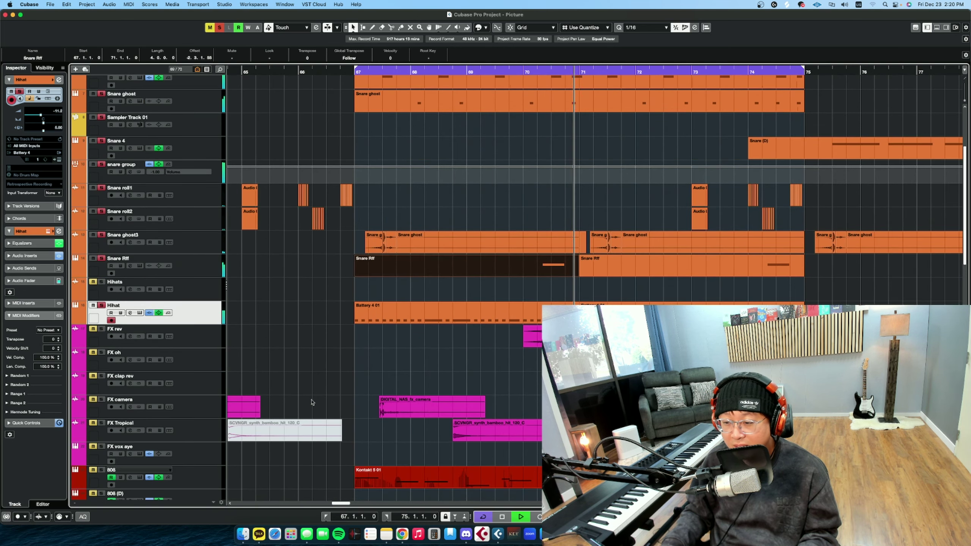
{"action": "key", "text": "space"}
{"action": "left_click", "coordinate": [505, 71]}
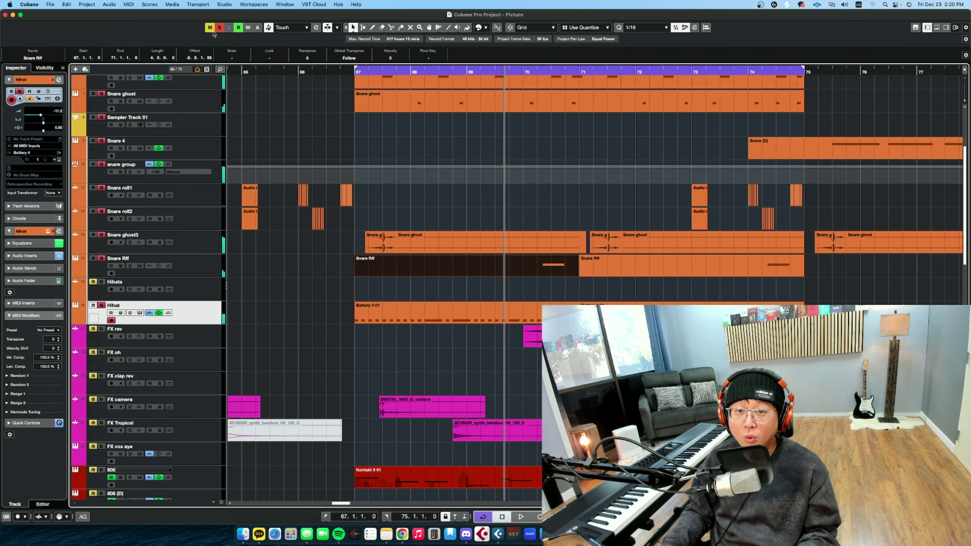
{"action": "left_click", "coordinate": [220, 28]}
{"action": "left_click", "coordinate": [349, 355]}
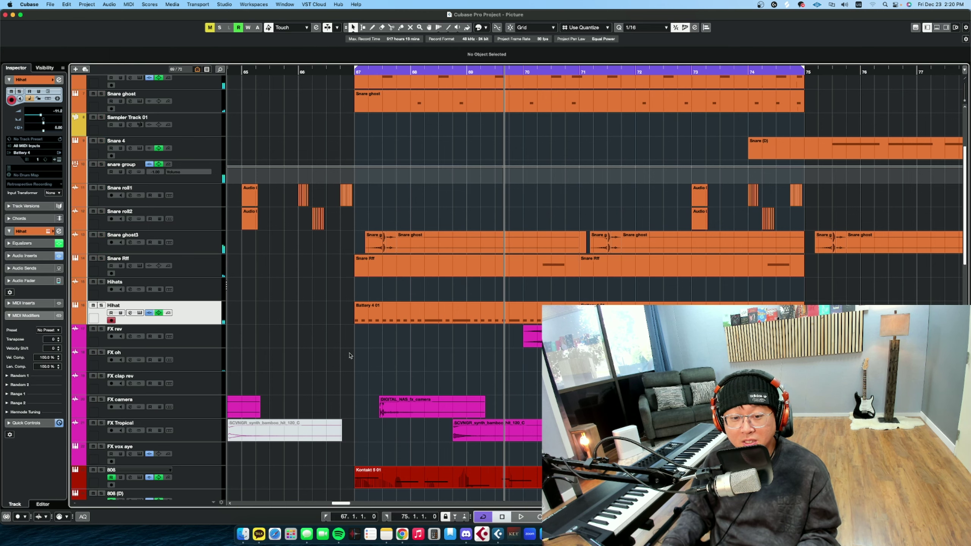
Briefly audition the FX oh track soloed, then remove its solo.
{"action": "scroll", "coordinate": [285, 352], "scroll_direction": "down", "scroll_amount": 2}
{"action": "scroll", "coordinate": [285, 352], "scroll_direction": "up", "scroll_amount": 2}
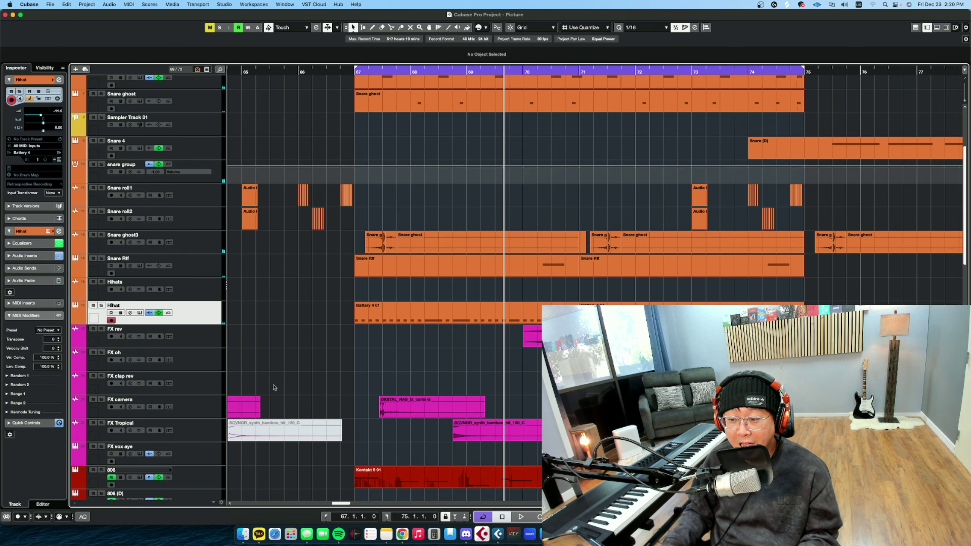
{"action": "left_click", "coordinate": [223, 366]}
{"action": "key", "text": "s"}
{"action": "key", "text": "space"}
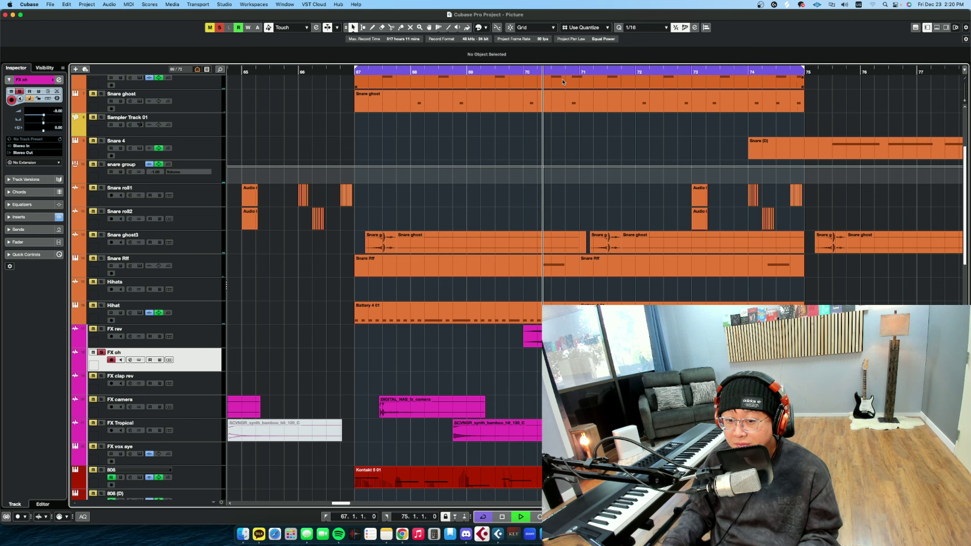
{"action": "key", "text": "space"}
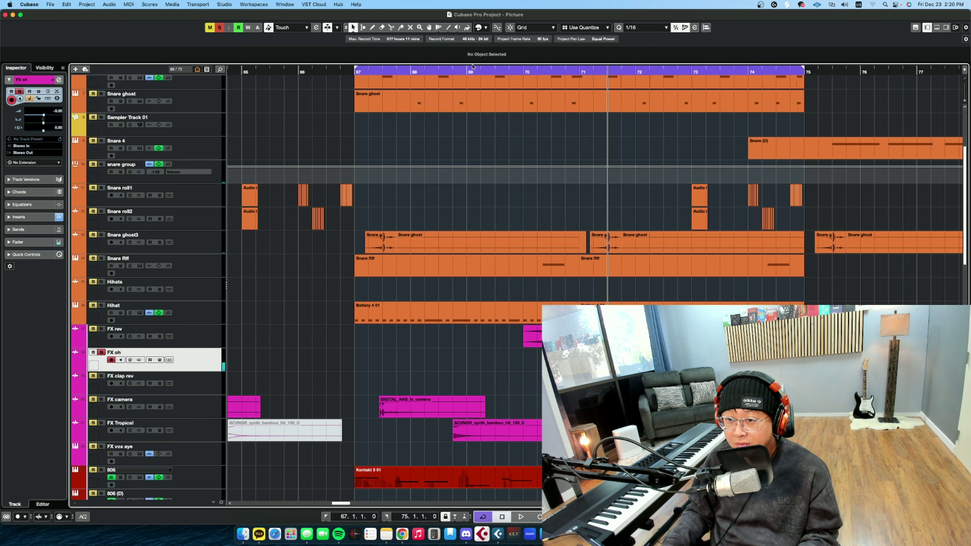
{"action": "key", "text": "s"}
Shrink track heights to fit the arrangement and play from bar 69 with FX oh muted.
{"action": "key", "text": "KP_1"}
{"action": "key", "text": "shift+g"}
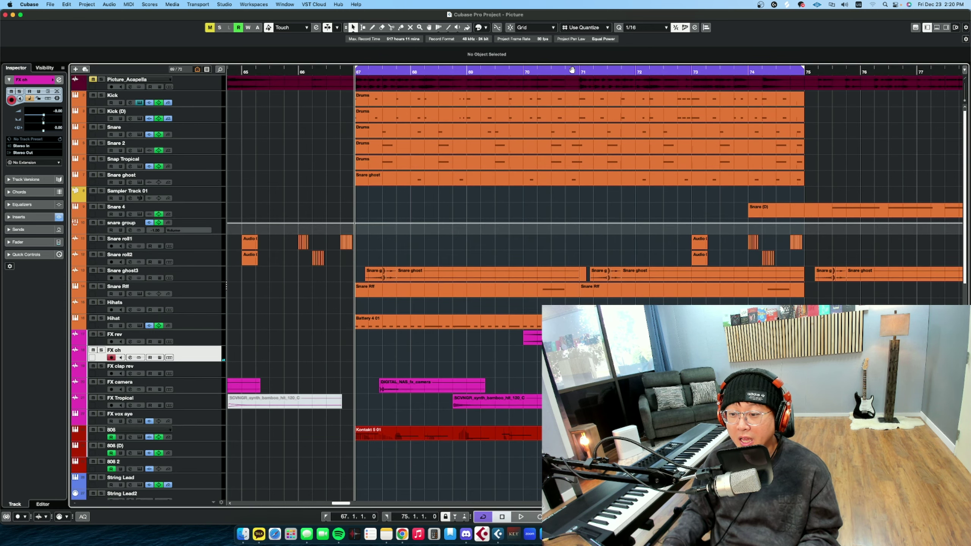
{"action": "left_click", "coordinate": [521, 70]}
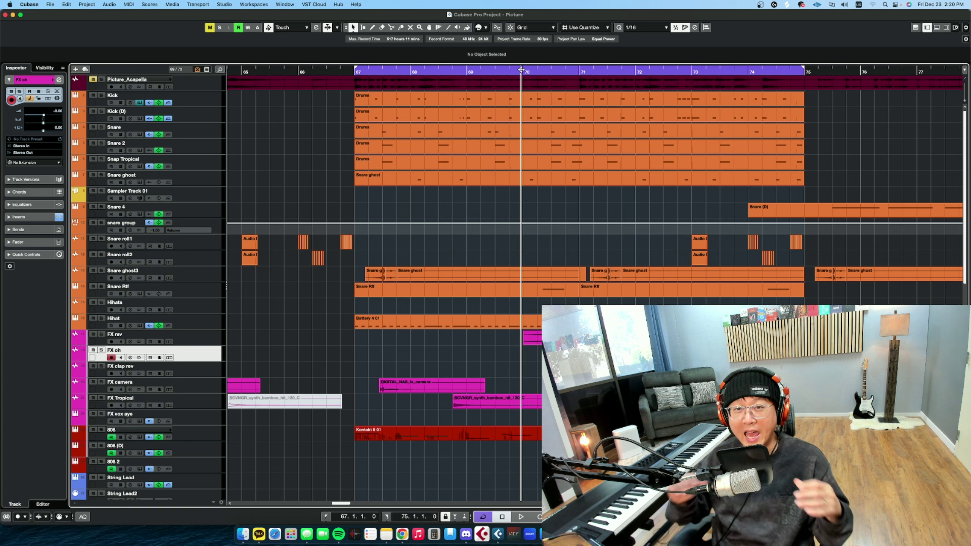
{"action": "left_click", "coordinate": [469, 71]}
{"action": "key", "text": "space"}
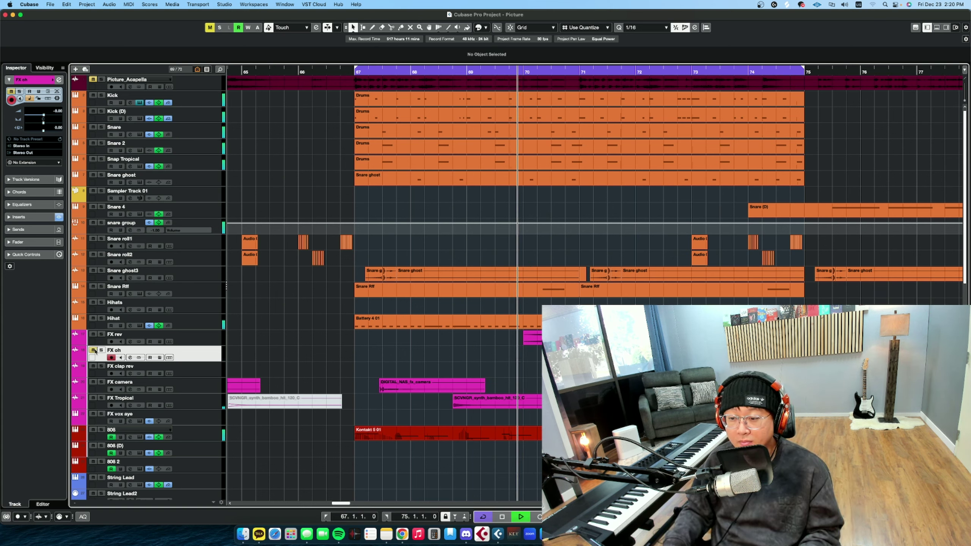
{"action": "left_click", "coordinate": [93, 351]}
{"action": "key", "text": "space"}
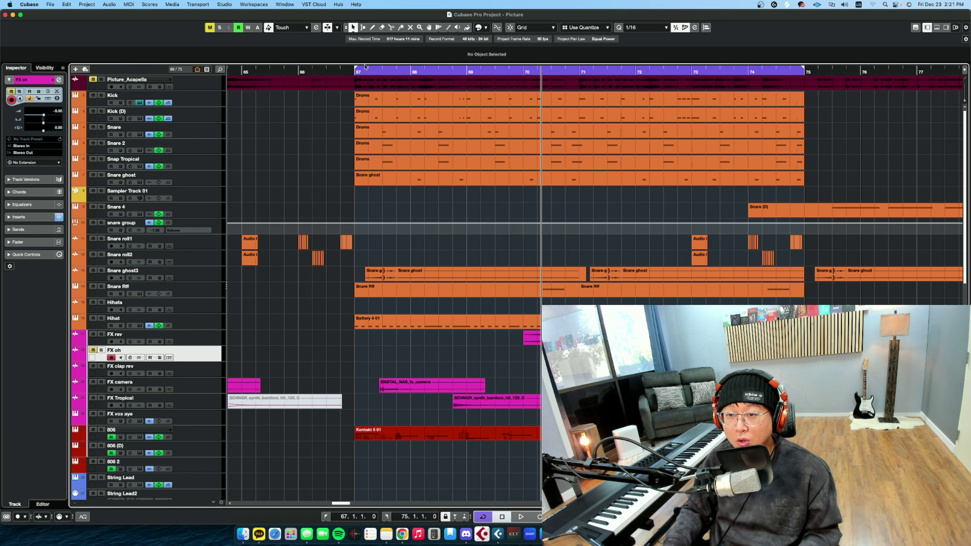
Replay the loop from bar 67 and unmute FX oh.
{"action": "key", "text": "1"}
{"action": "key", "text": "space"}
{"action": "key", "text": "m"}
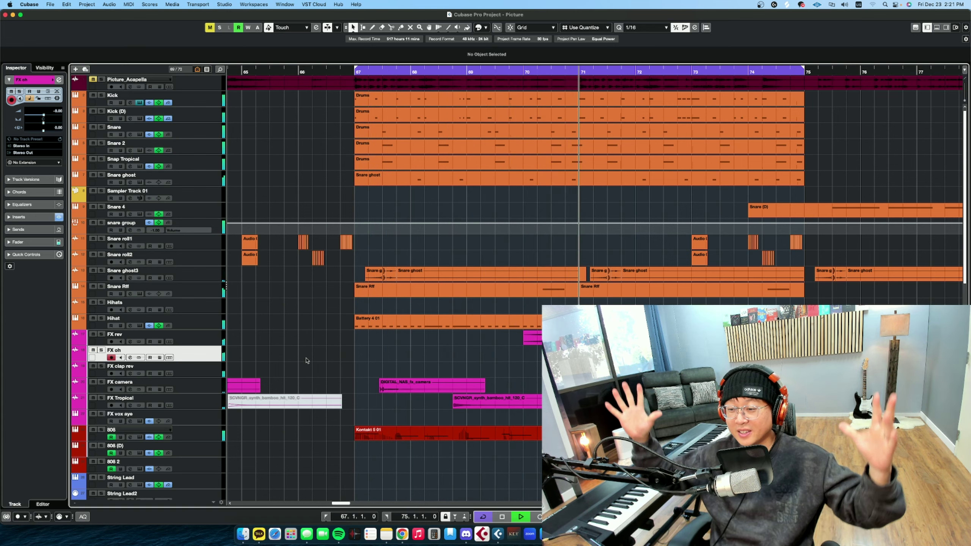
Stop playback, switch to the Object Selection tool and park the cursor at bar 67.
{"action": "key", "text": "space"}
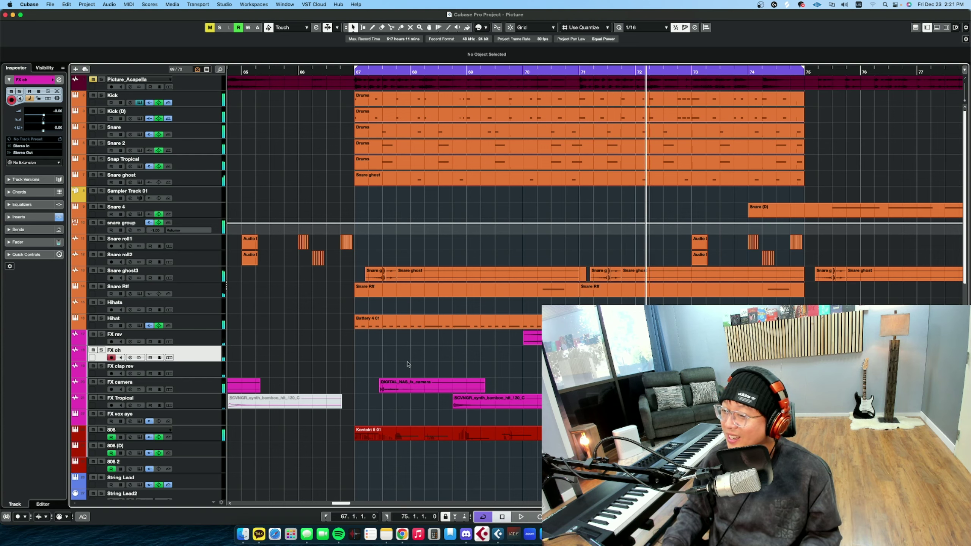
{"action": "key", "text": "1"}
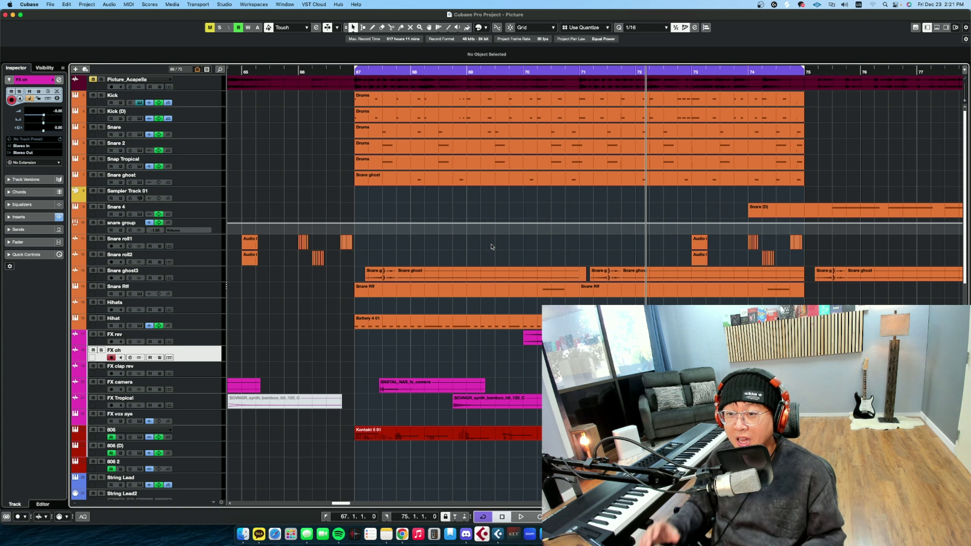
{"action": "left_click", "coordinate": [353, 72]}
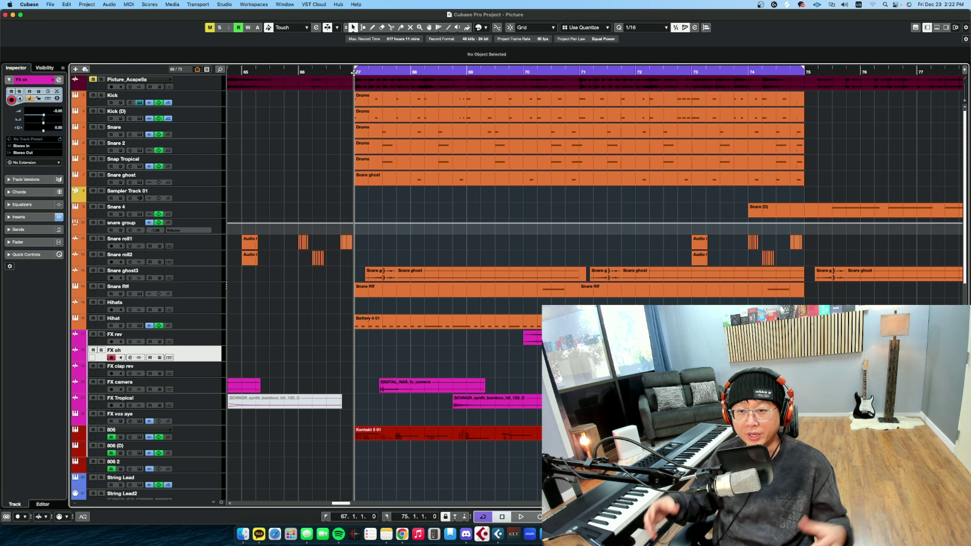
Unmute Picture_Acapella, turn off Cycle and play from bar 66 before stopping.
{"action": "left_click", "coordinate": [297, 72]}
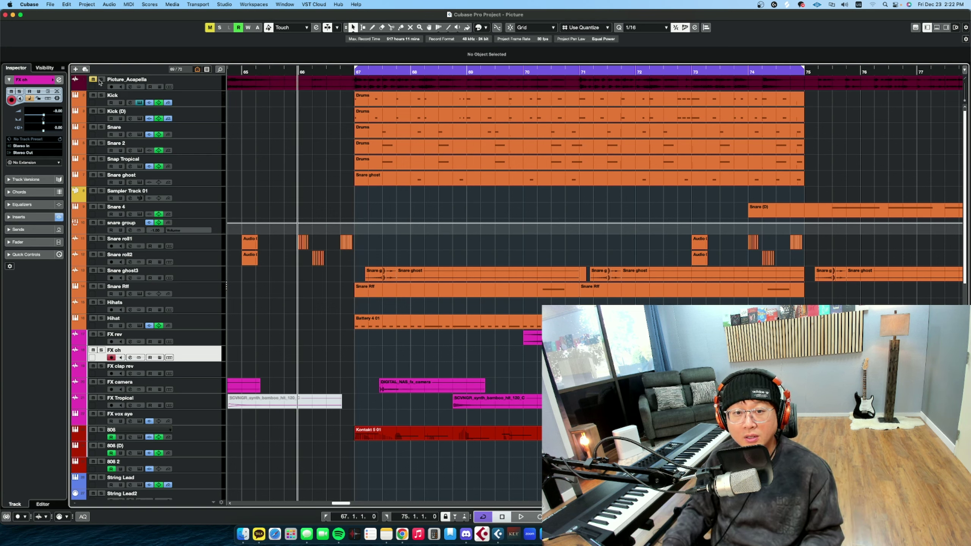
{"action": "left_click", "coordinate": [93, 80]}
{"action": "key", "text": "space"}
{"action": "left_click", "coordinate": [486, 69]}
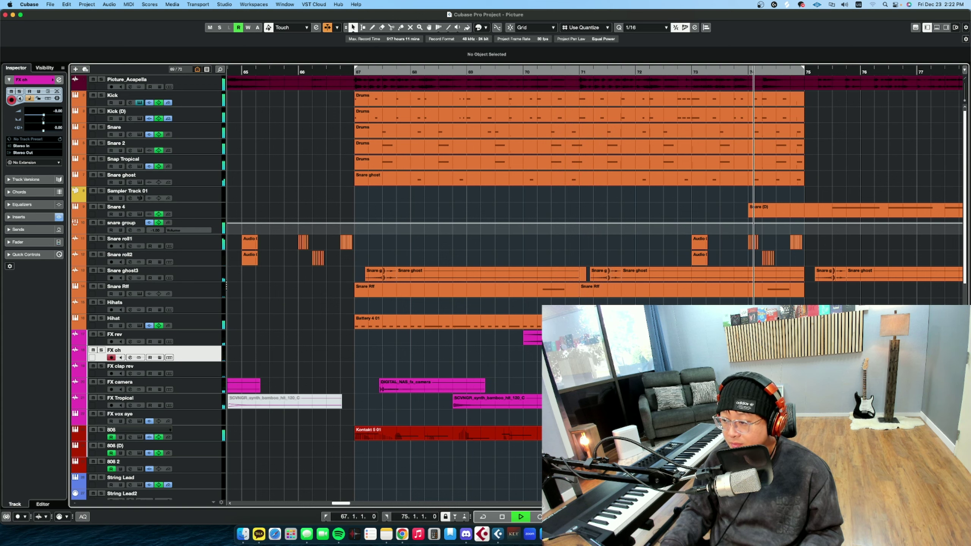
{"action": "key", "text": "space"}
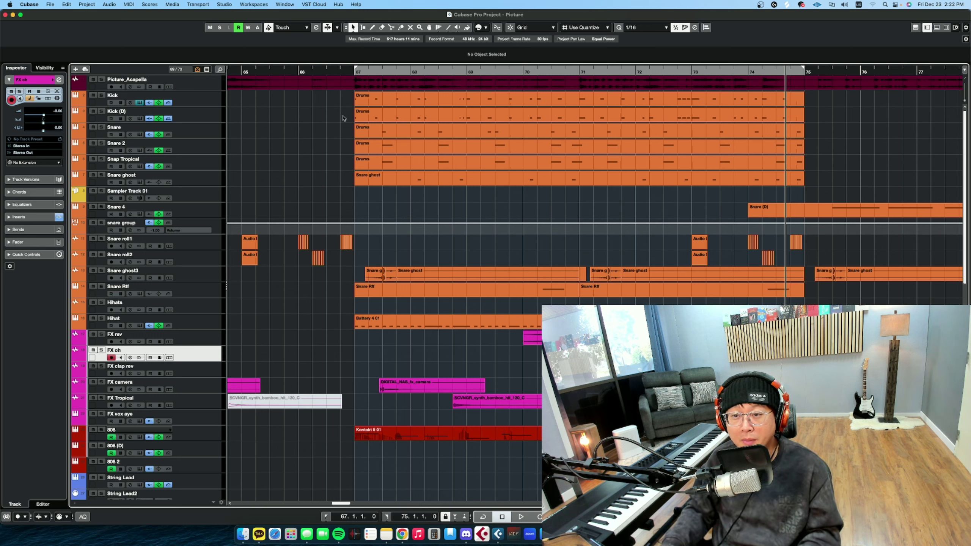
Scroll back to bars 24–50, play and zoom in on the timeline, then select the Kick track.
{"action": "left_click_drag", "start_coordinate": [351, 71], "coordinate": [277, 83]}
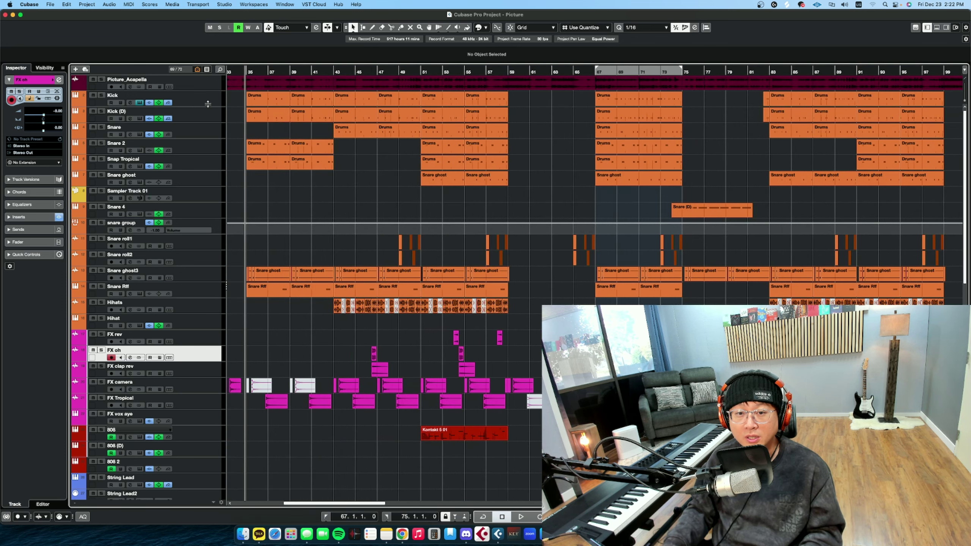
{"action": "key", "text": "space"}
{"action": "key", "text": "h"}
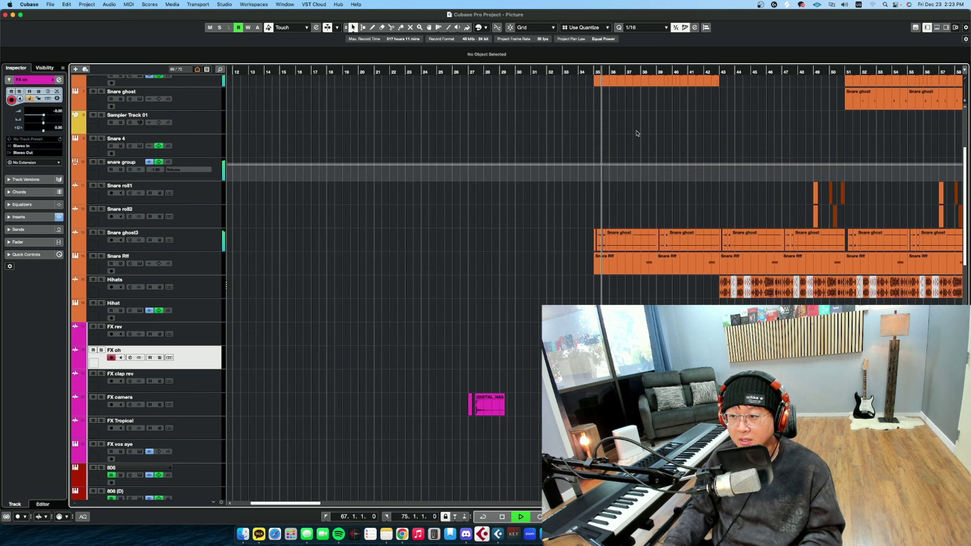
{"action": "key", "text": "shift+h"}
{"action": "key", "text": "h"}
{"action": "key", "text": "h"}
{"action": "key", "text": "h"}
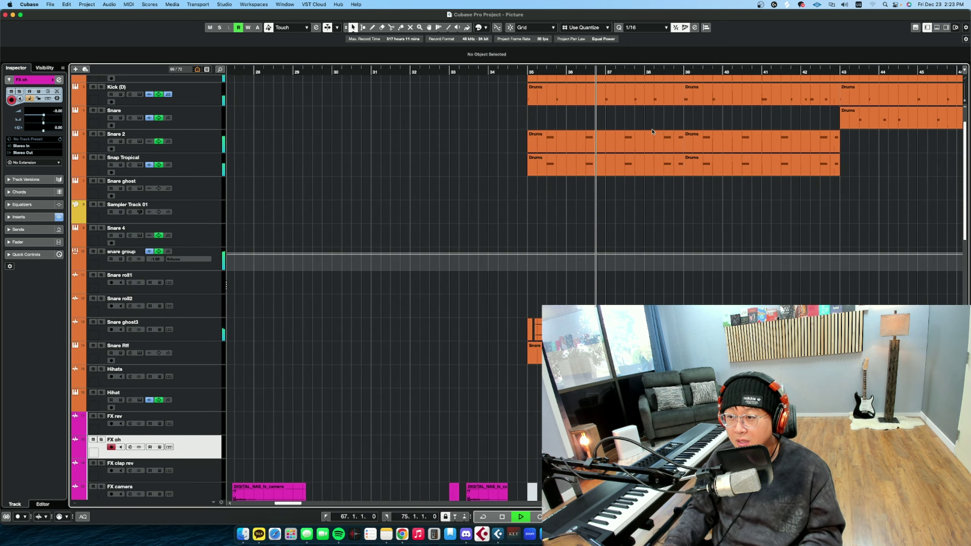
{"action": "scroll", "coordinate": [216, 114], "scroll_direction": "up", "scroll_amount": 2}
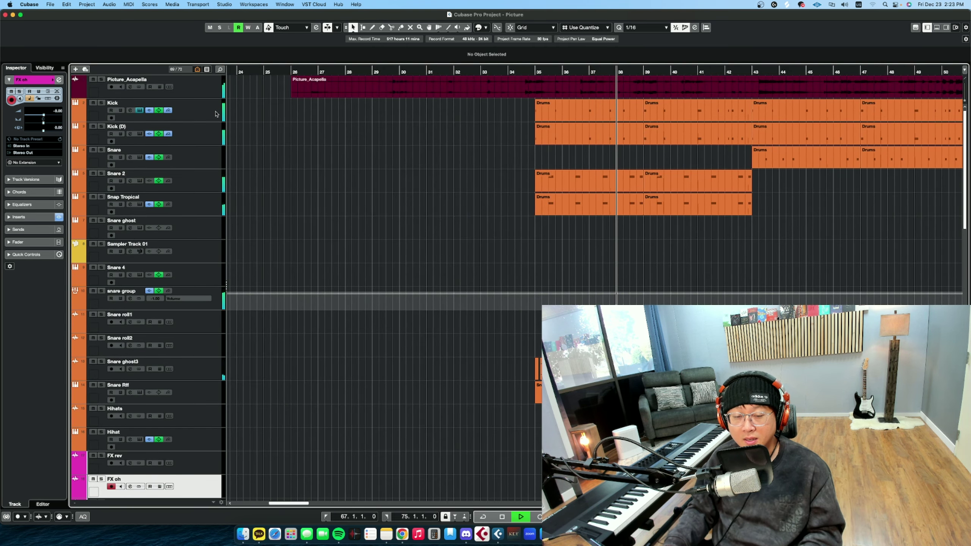
{"action": "key", "text": "space"}
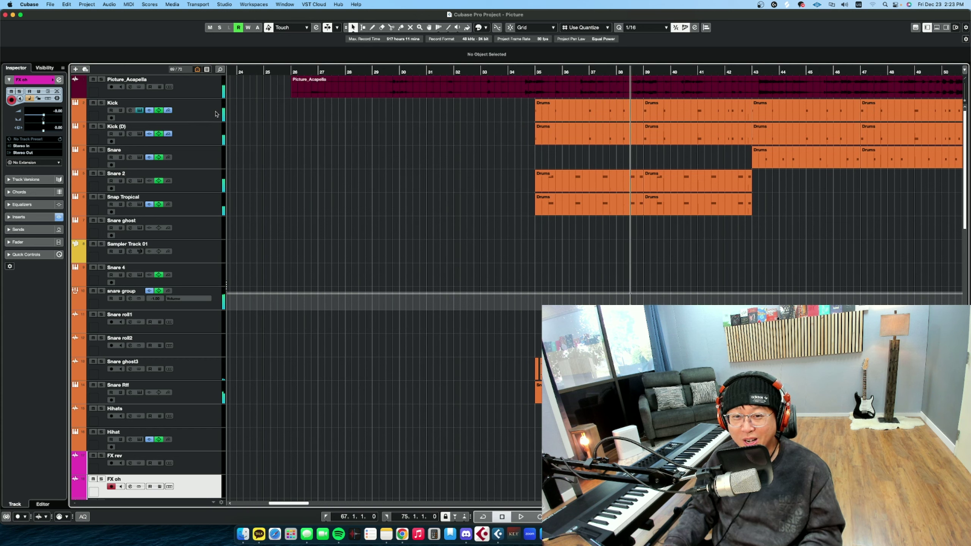
{"action": "left_click", "coordinate": [216, 114]}
Solo the five drum tracks Kick through Snap Tropical and play them from bar 35.
{"action": "left_click", "coordinate": [207, 209], "text": "shift"}
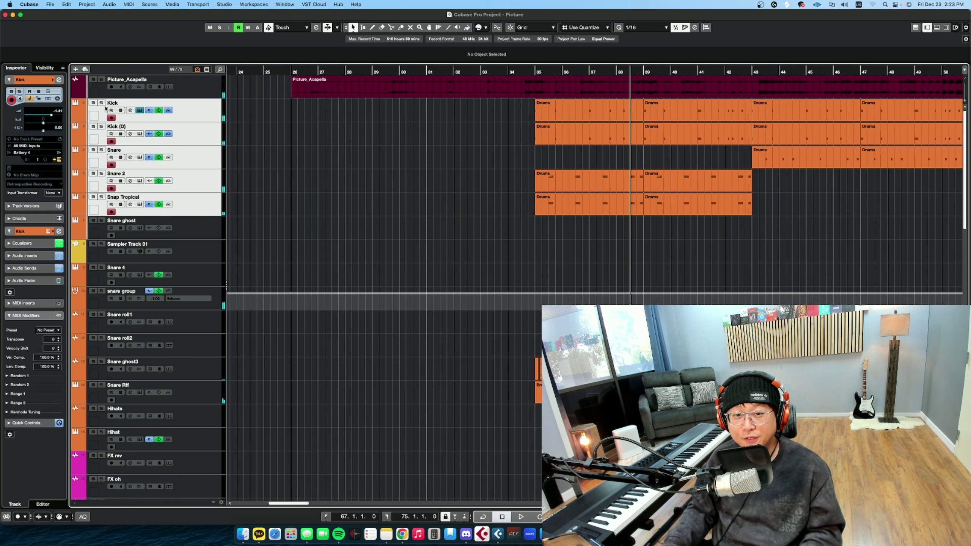
{"action": "left_click", "coordinate": [102, 102]}
{"action": "left_click", "coordinate": [536, 71]}
{"action": "key", "text": "space"}
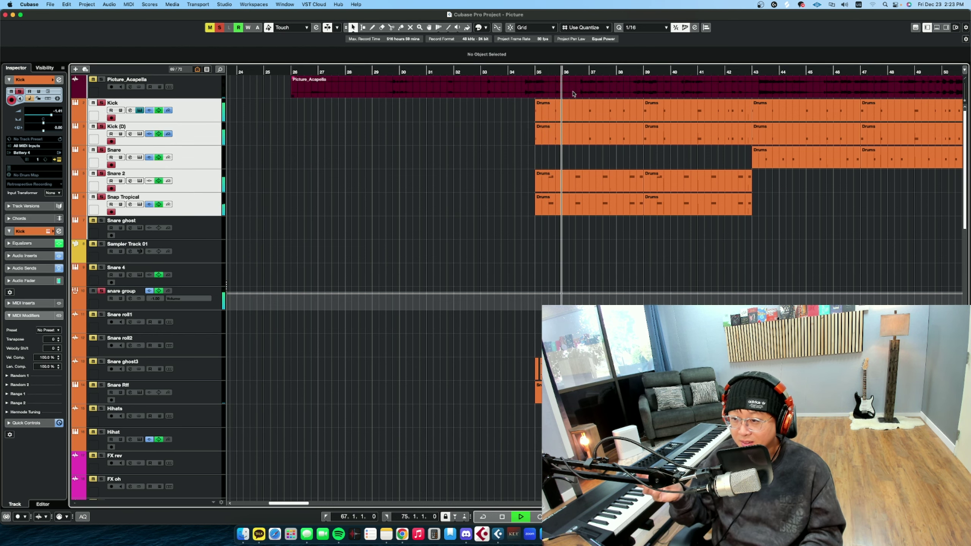
{"action": "key", "text": "h"}
{"action": "key", "text": "h"}
{"action": "key", "text": "h"}
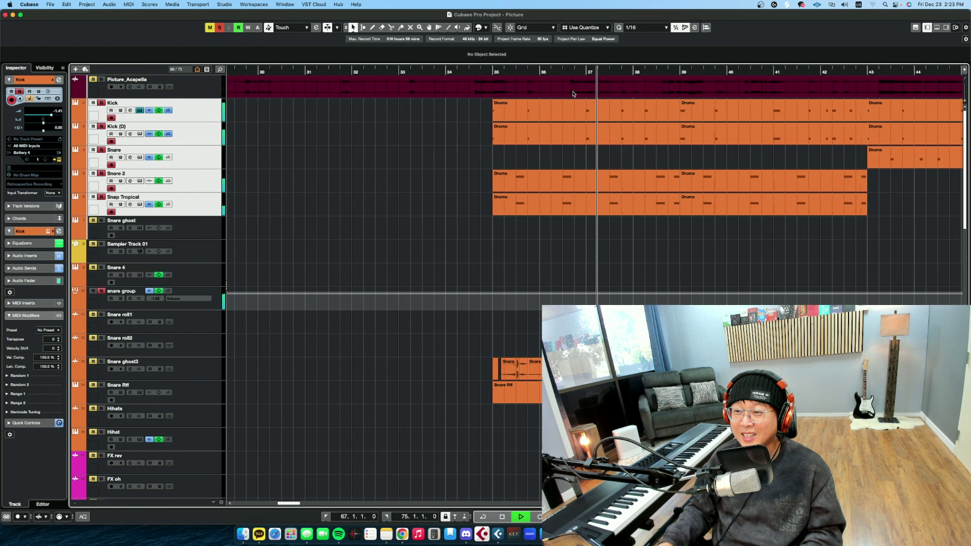
{"action": "key", "text": "space"}
Clear all mutes and solos, solo Snap Tropical and play it from bar 35.
{"action": "left_click", "coordinate": [220, 28]}
{"action": "left_click", "coordinate": [210, 28]}
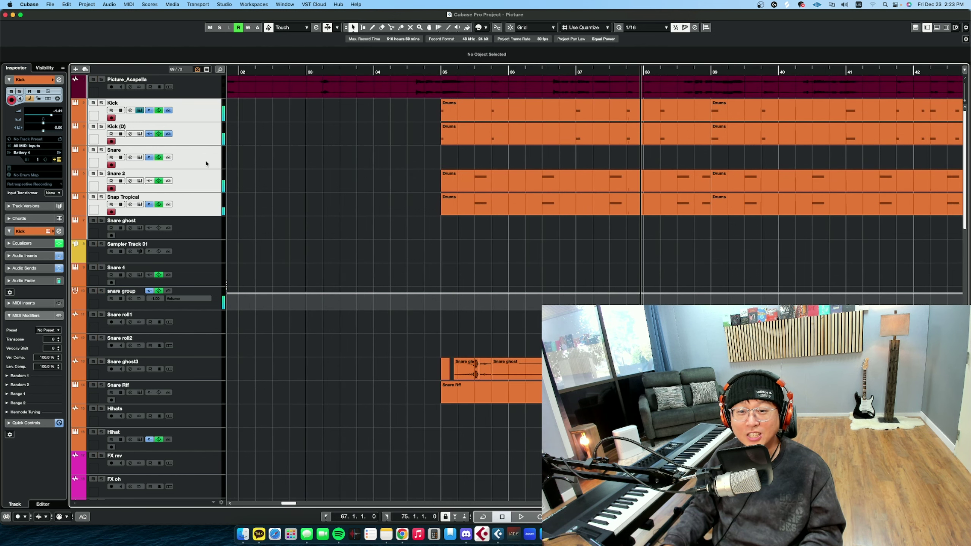
{"action": "left_click", "coordinate": [439, 73]}
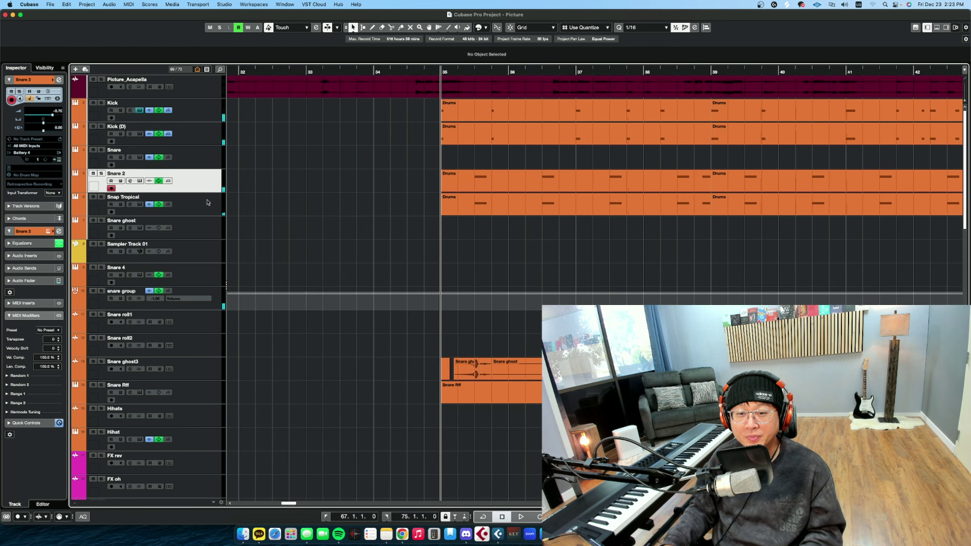
{"action": "left_click", "coordinate": [234, 210]}
{"action": "key", "text": "s"}
{"action": "key", "text": "space"}
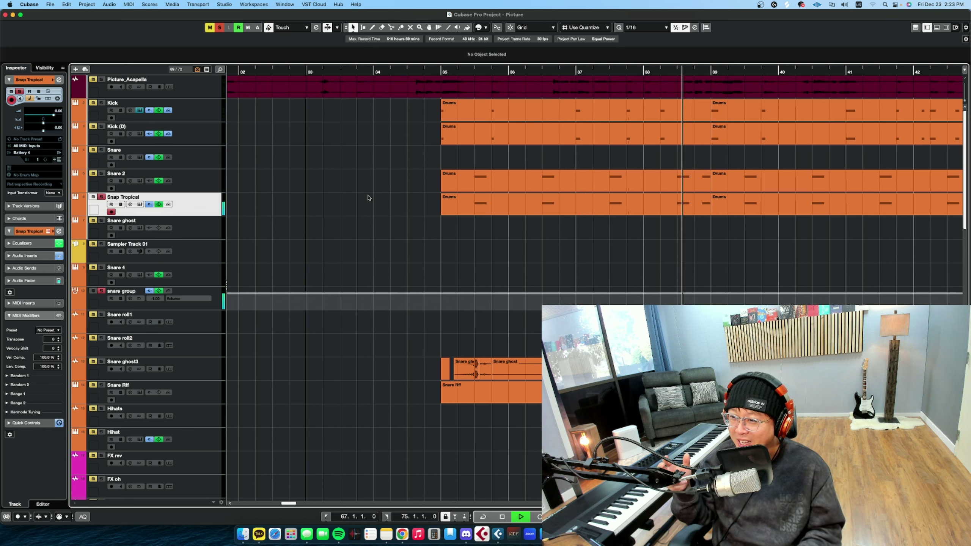
{"action": "key", "text": "space"}
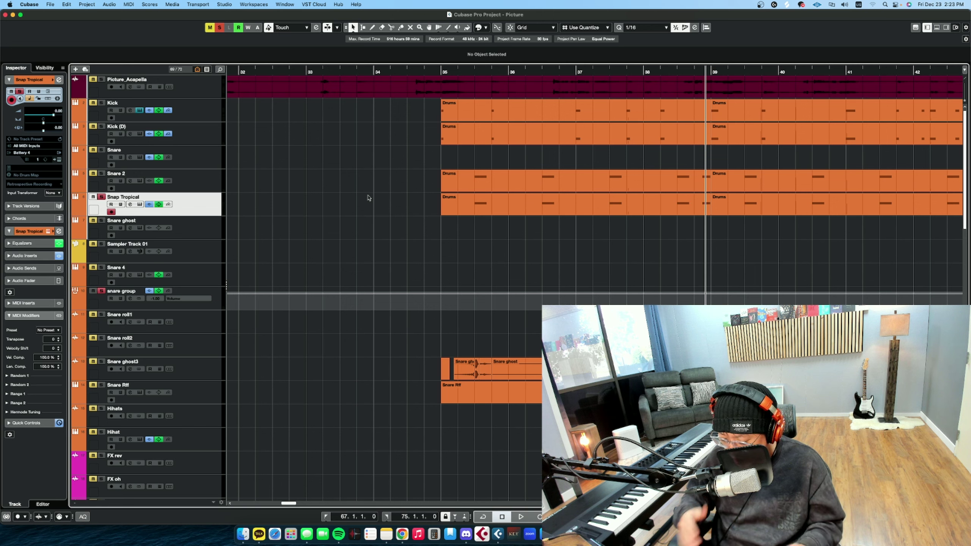
Replay from bar 35, selecting Snare 2 and soloing Snap Tropical during playback.
{"action": "left_click", "coordinate": [443, 72]}
{"action": "key", "text": "space"}
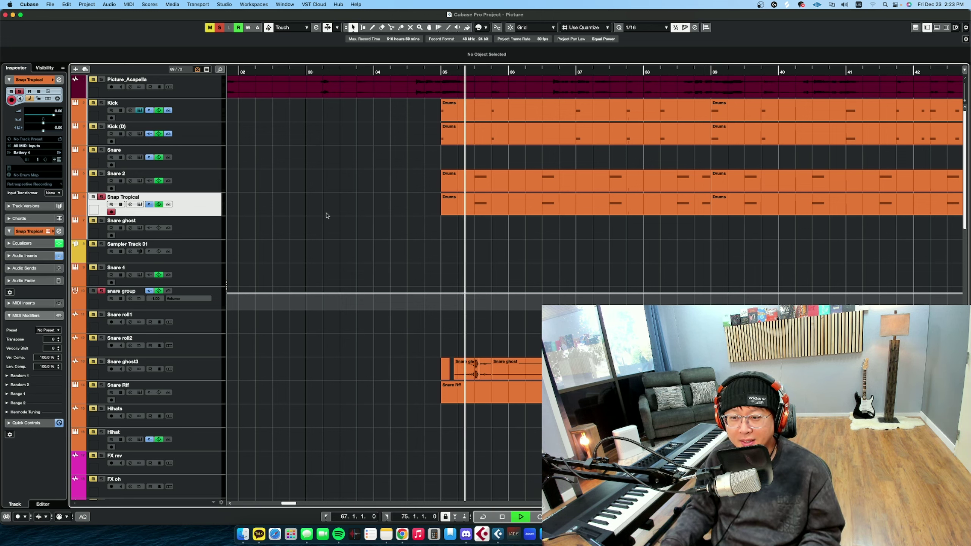
{"action": "left_click", "coordinate": [215, 180]}
{"action": "key", "text": "space"}
{"action": "left_click", "coordinate": [439, 70]}
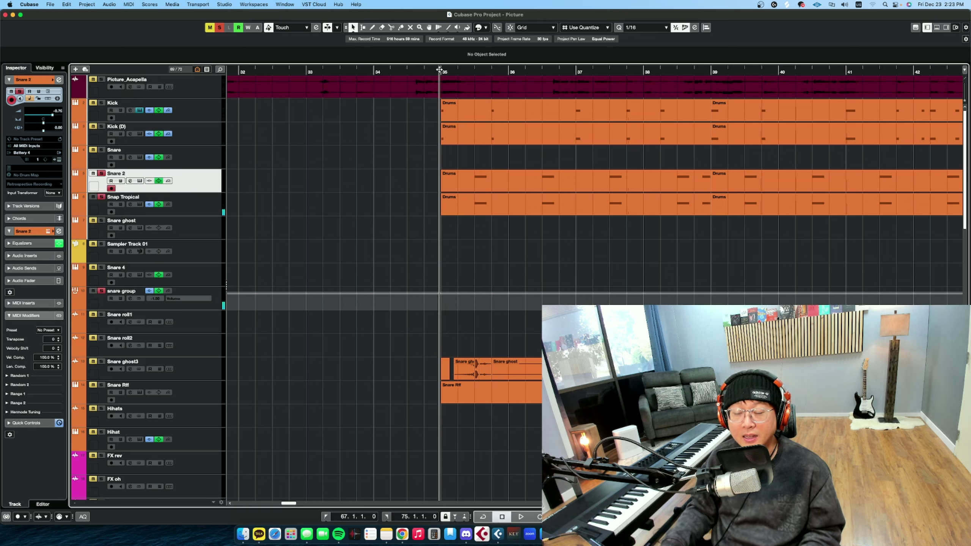
{"action": "key", "text": "space"}
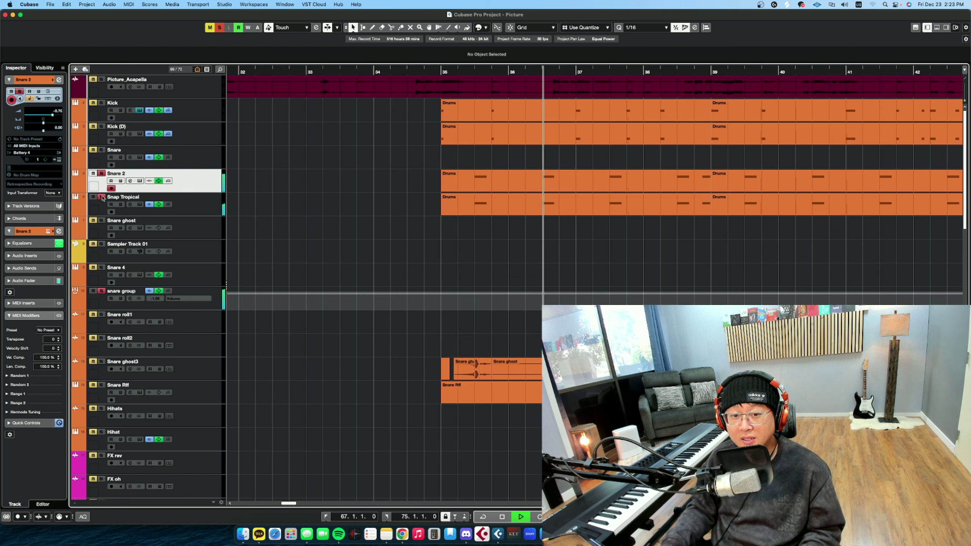
{"action": "left_click", "coordinate": [102, 197]}
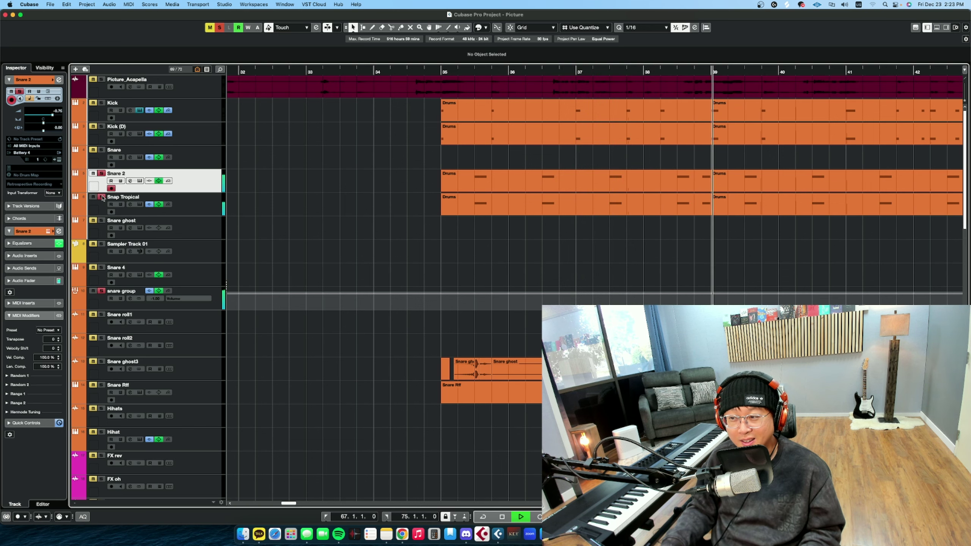
Stop playback, place the playhead at bar 71 and zoom in there with smaller track heights.
{"action": "key", "text": "space"}
{"action": "key", "text": "g"}
{"action": "key", "text": "g"}
{"action": "key", "text": "g"}
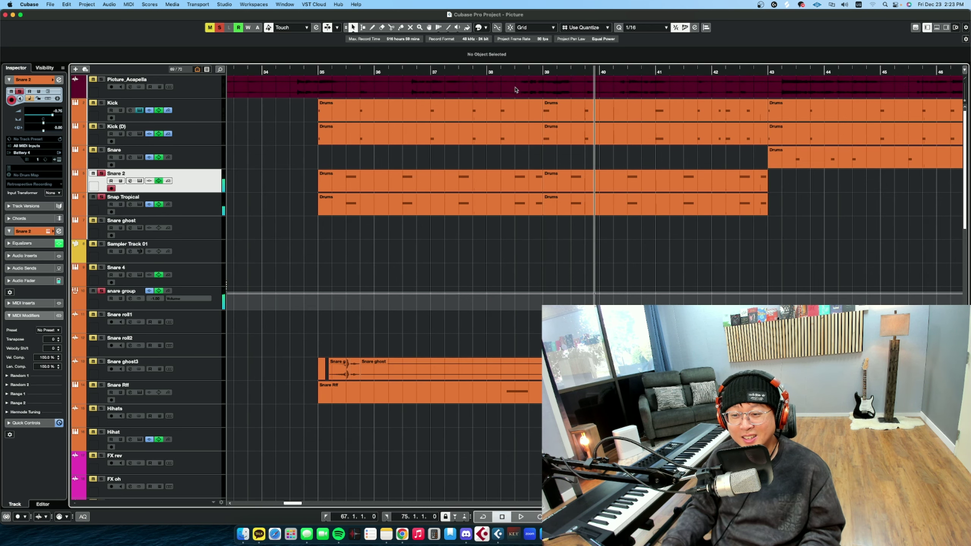
{"action": "key", "text": "g"}
{"action": "key", "text": "g"}
{"action": "key", "text": "g"}
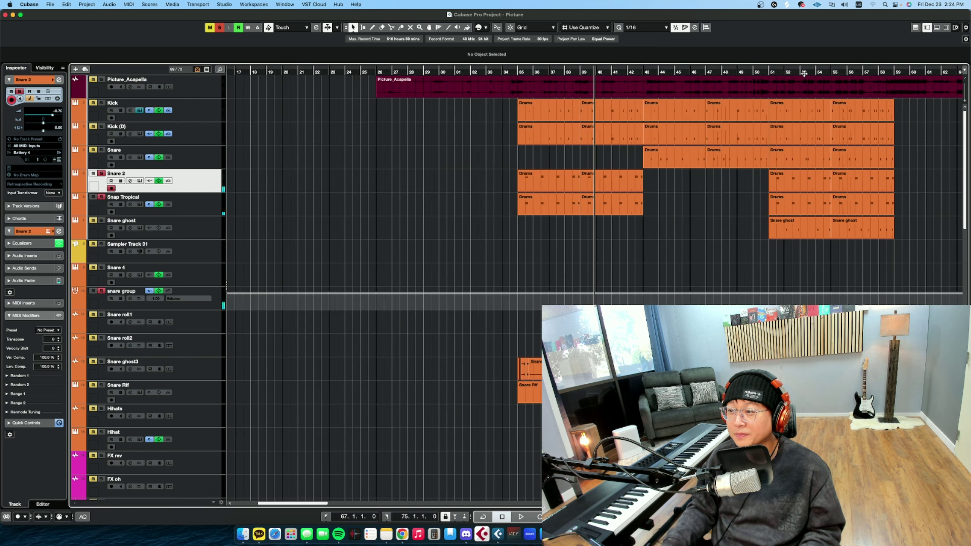
{"action": "left_click", "coordinate": [865, 71]}
{"action": "key", "text": "h"}
{"action": "key", "text": "h"}
{"action": "key", "text": "shift+g"}
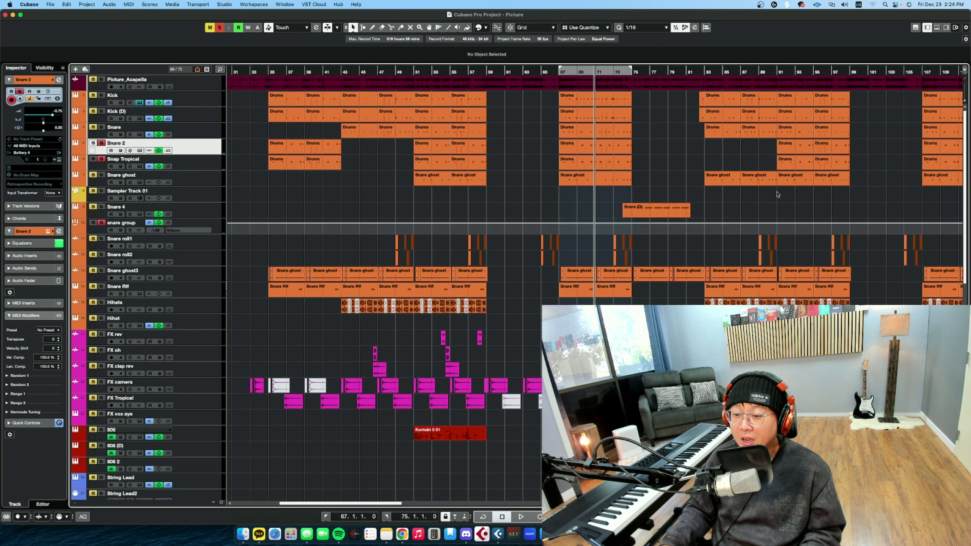
{"action": "scroll", "coordinate": [554, 283], "scroll_direction": "down", "scroll_amount": 3}
{"action": "key", "text": "h"}
{"action": "key", "text": "h"}
{"action": "key", "text": "h"}
{"action": "key", "text": "h"}
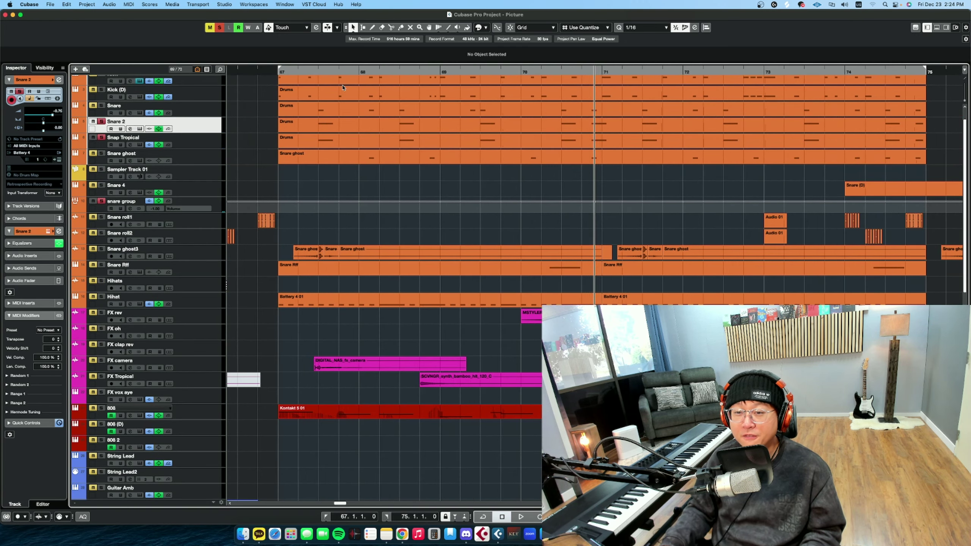
Clear all solos and audition the FX camera track soloed on its own.
{"action": "left_click", "coordinate": [220, 28]}
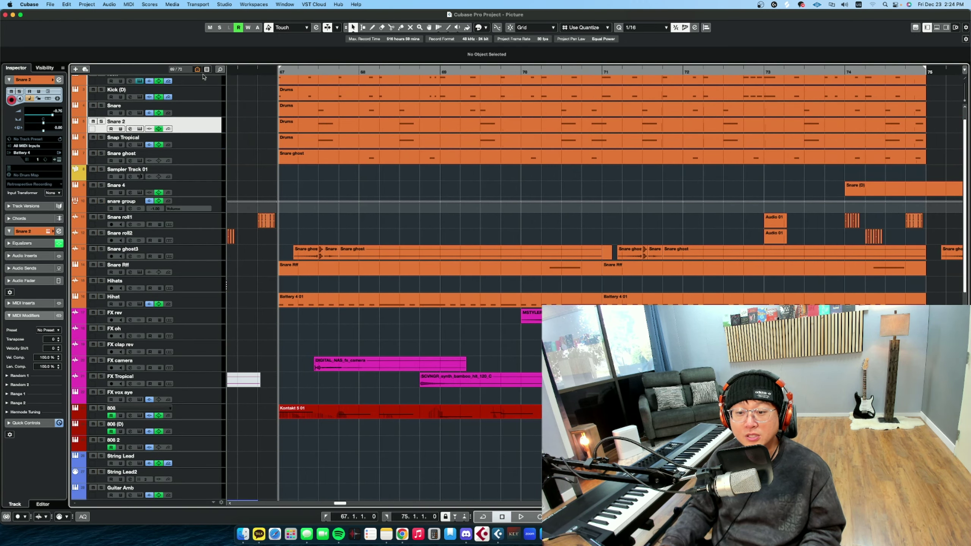
{"action": "left_click", "coordinate": [206, 364]}
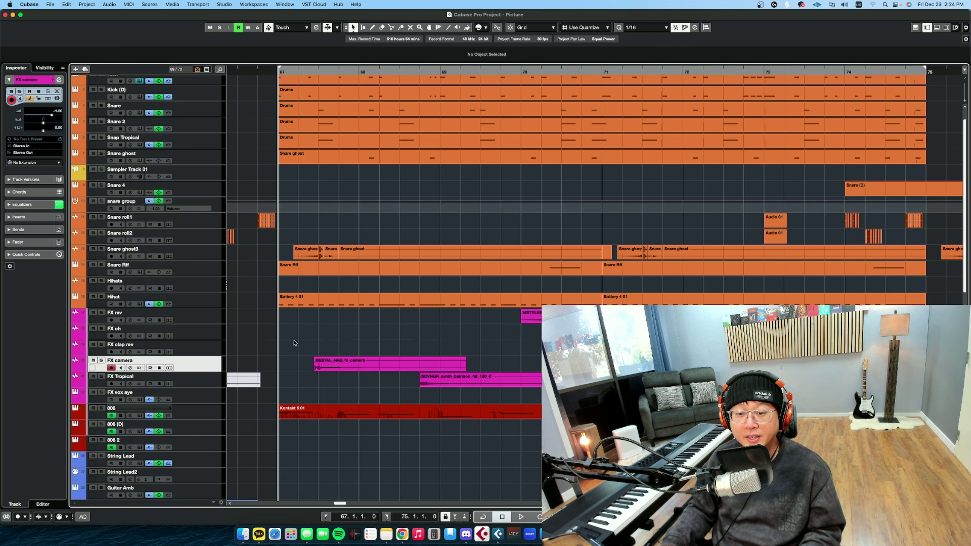
{"action": "key", "text": "s"}
{"action": "key", "text": "shift+h"}
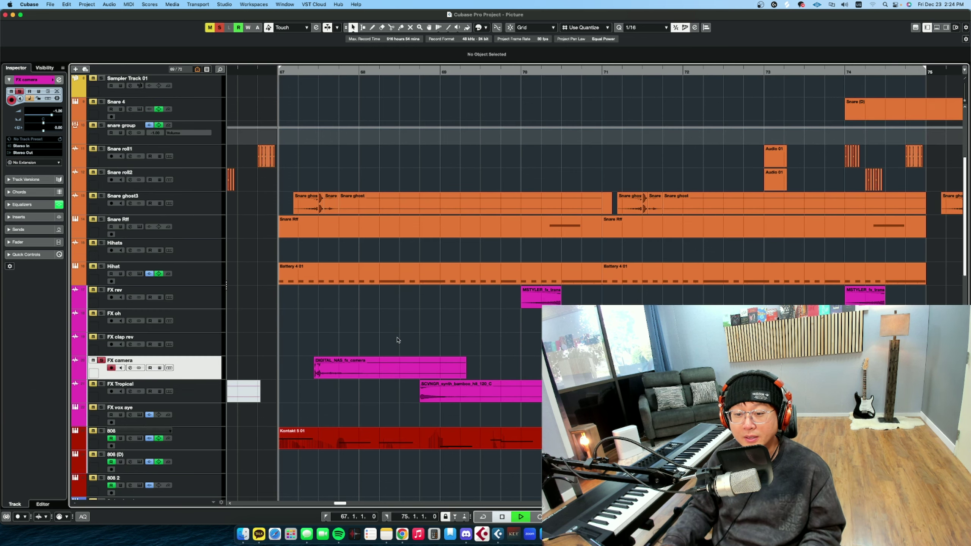
{"action": "key", "text": "space"}
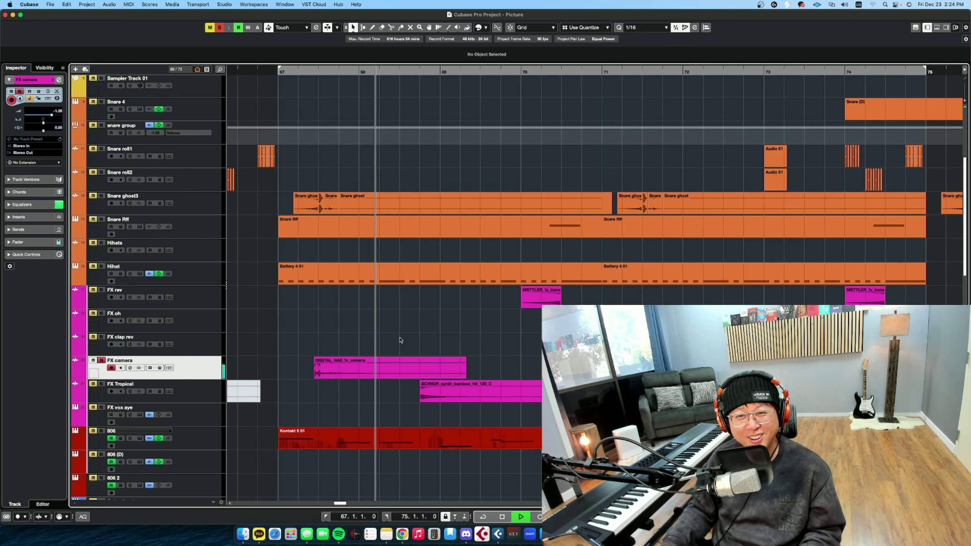
{"action": "key", "text": "s"}
Unsolo FX camera, fit all tracks in view, and select tracks Kick through 808.
{"action": "key", "text": "space"}
{"action": "key", "text": "shift+g"}
{"action": "key", "text": "shift+g"}
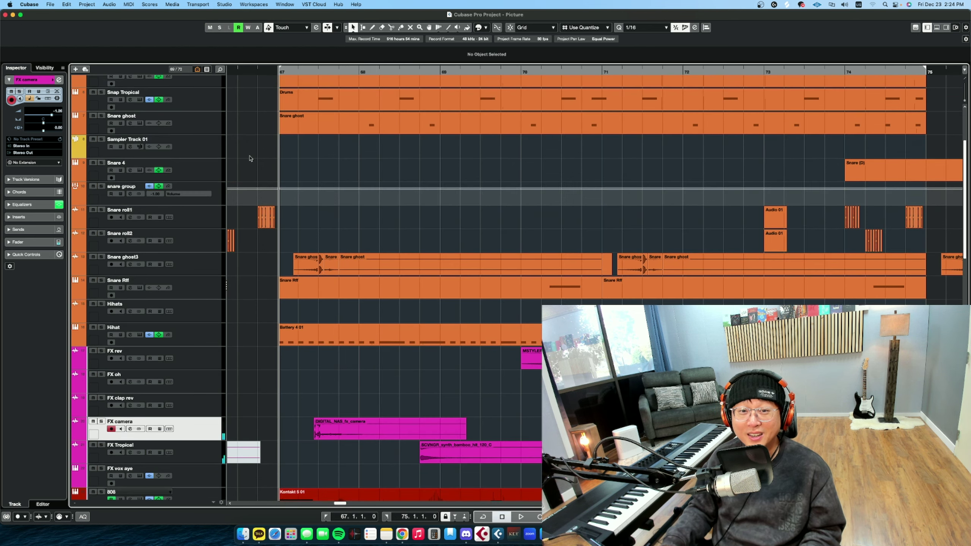
{"action": "left_click", "coordinate": [213, 106]}
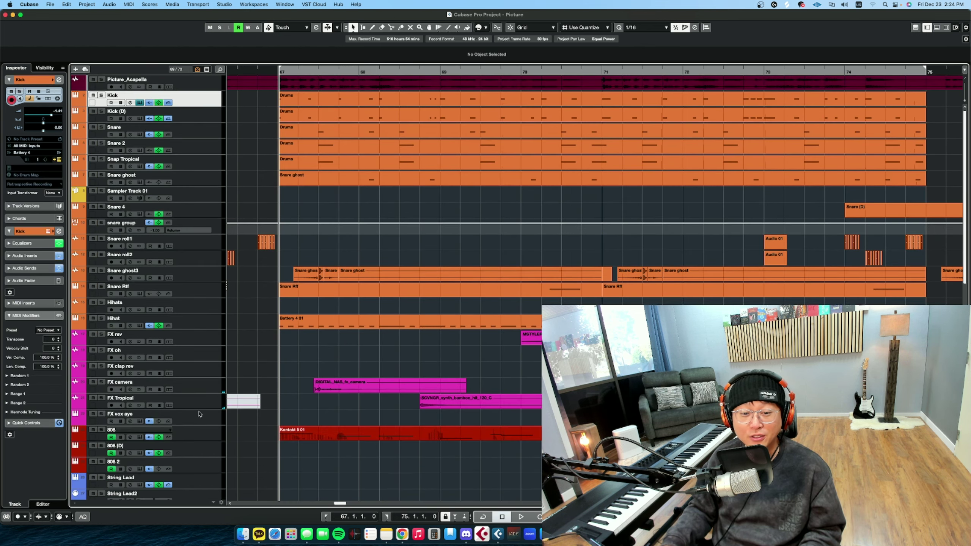
{"action": "left_click", "coordinate": [212, 436], "text": "shift"}
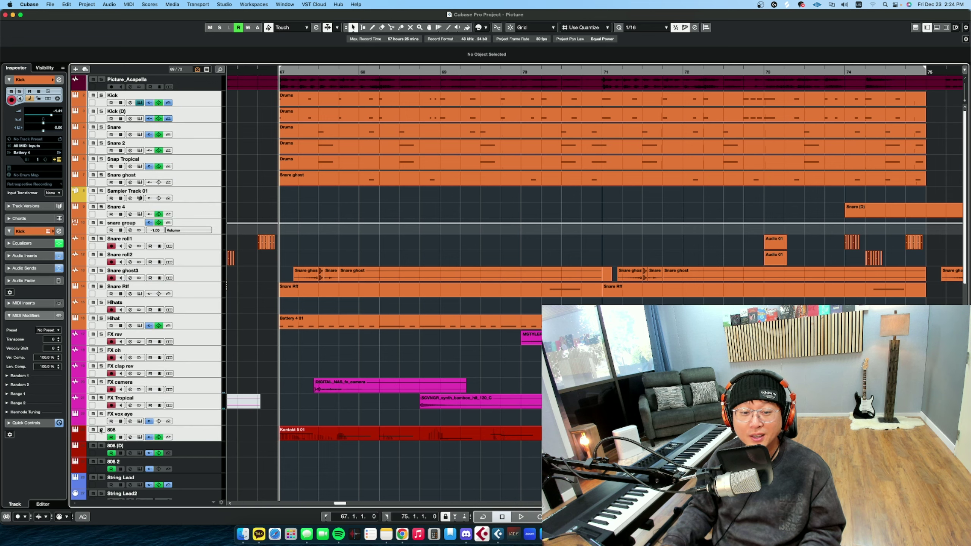
Mute the Picture_Acapella vocal track and play the beat without it.
{"action": "left_click", "coordinate": [94, 81]}
{"action": "key", "text": "space"}
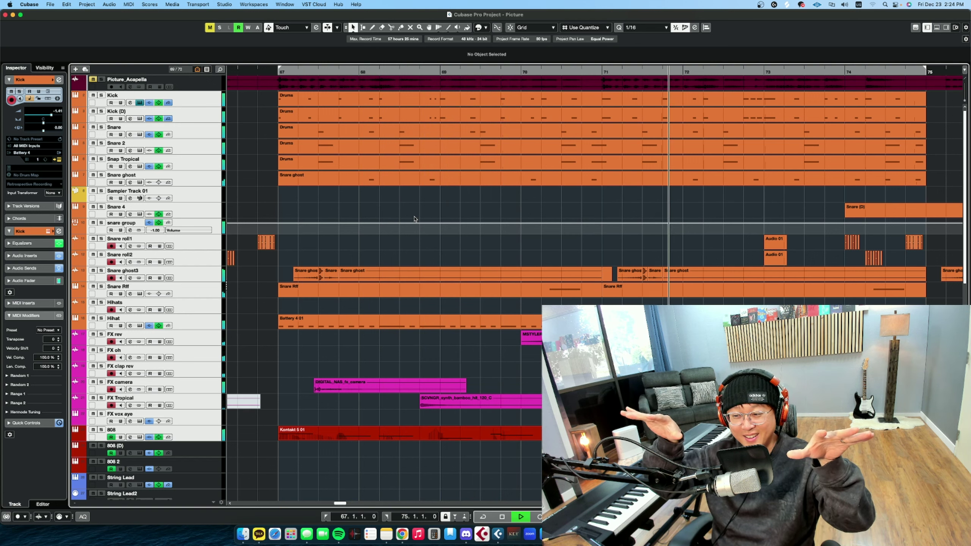
{"action": "key", "text": "space"}
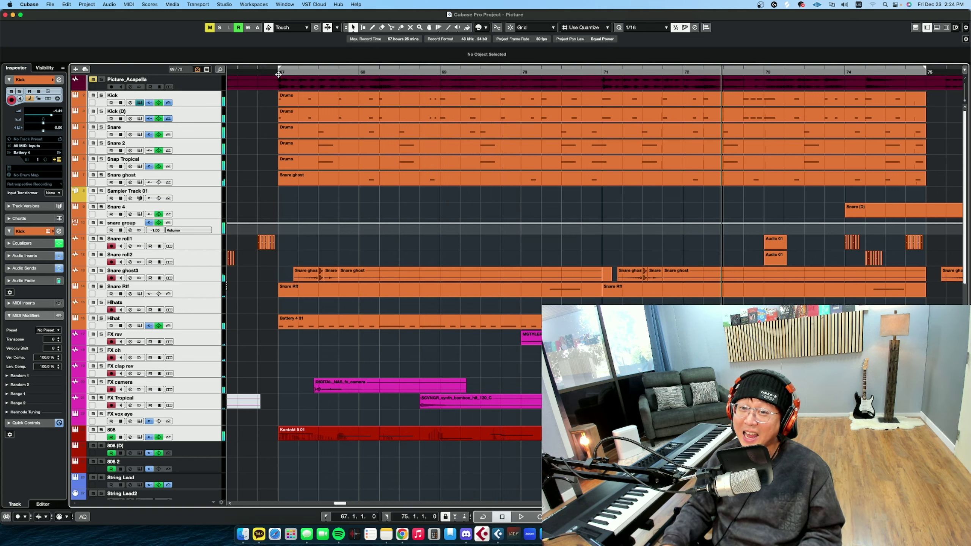
Mute the FX camera track and replay the section from bar 67.
{"action": "left_click", "coordinate": [93, 382]}
{"action": "left_click", "coordinate": [329, 391]}
{"action": "key", "text": "space"}
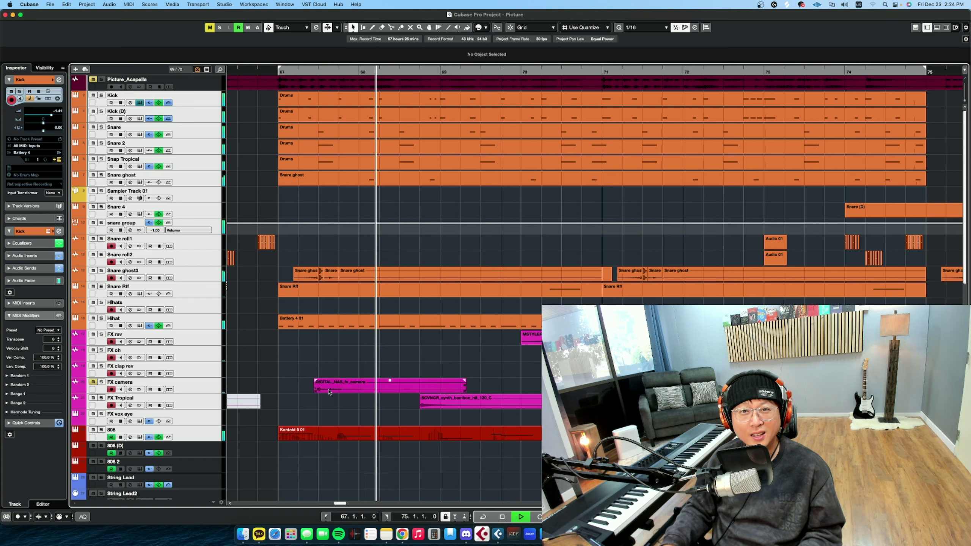
{"action": "left_click", "coordinate": [276, 71]}
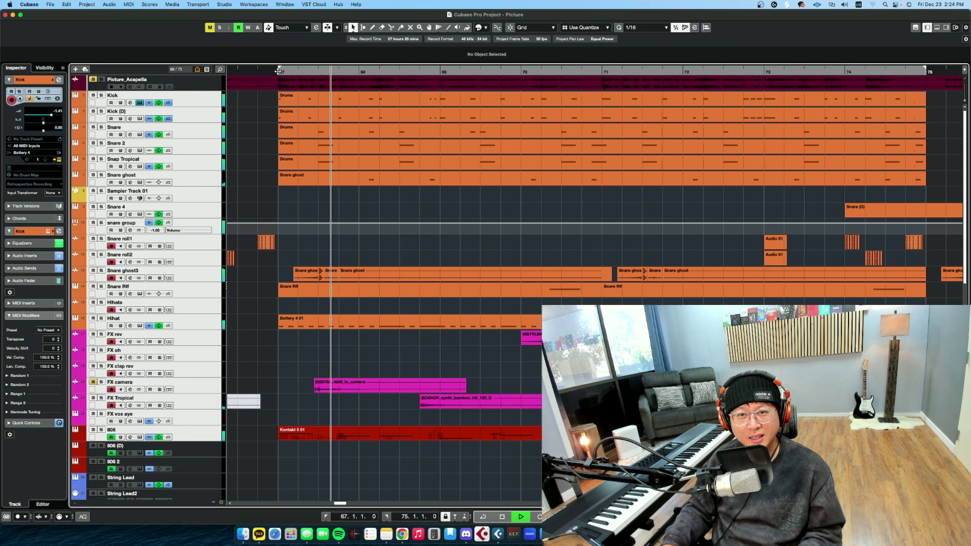
{"action": "key", "text": "space"}
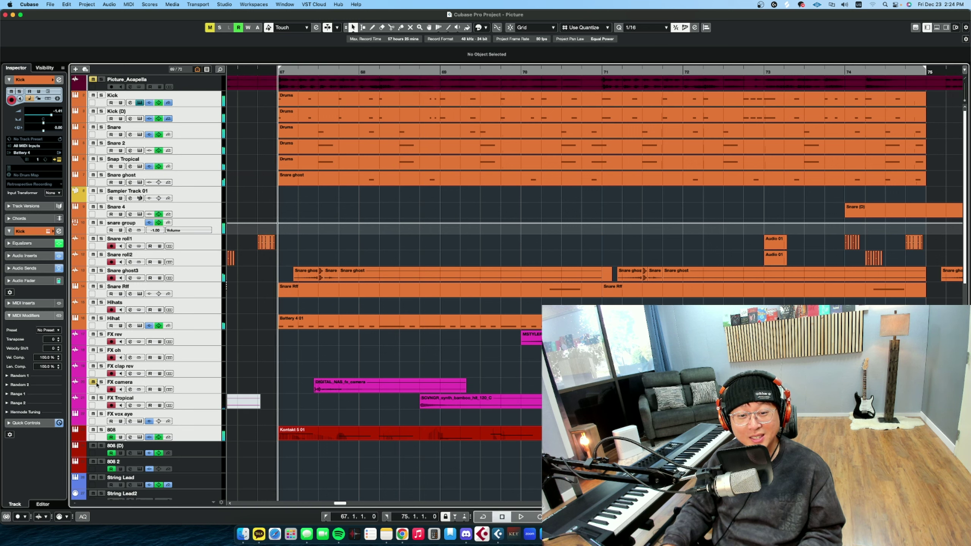
{"action": "key", "text": "space"}
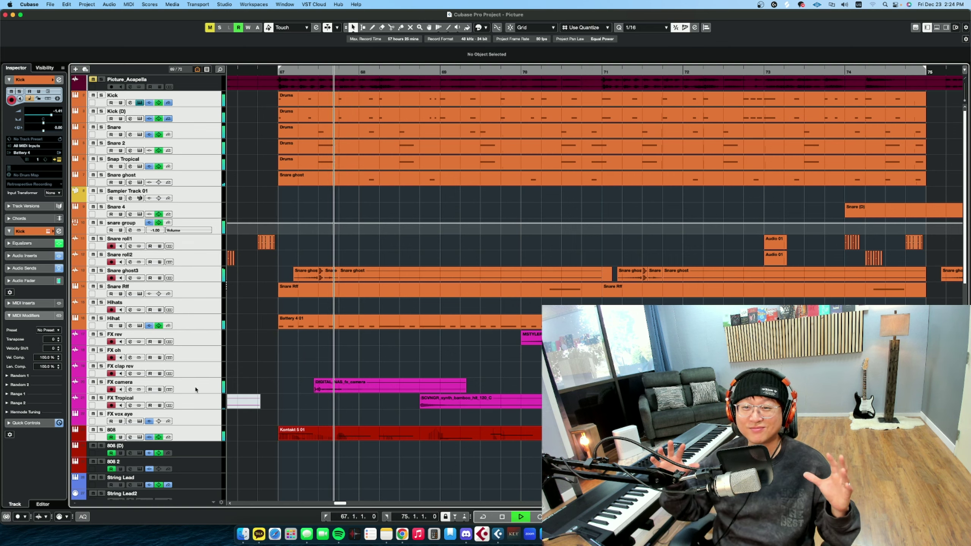
{"action": "key", "text": "space"}
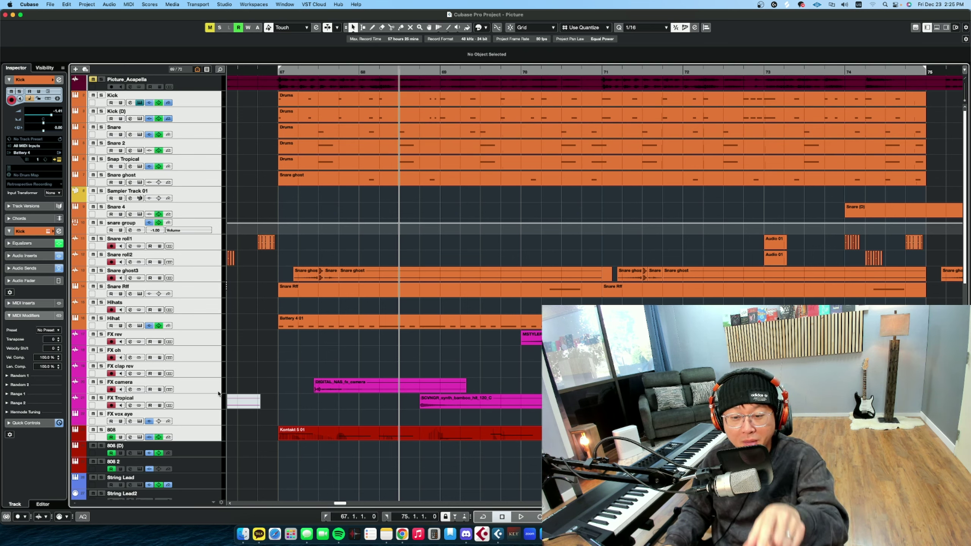
Solo the FX Tropical track and play the bamboo synth alone.
{"action": "left_click", "coordinate": [242, 401]}
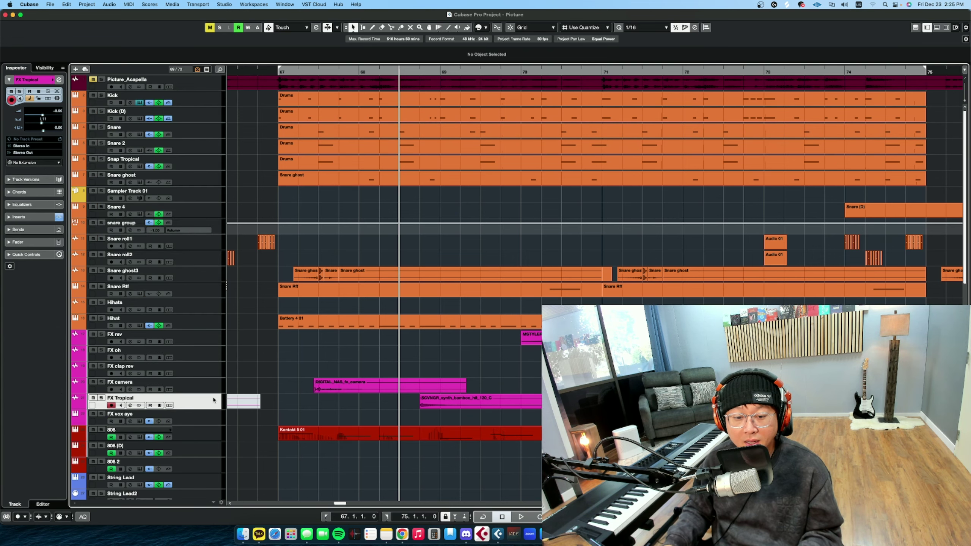
{"action": "key", "text": "shift+h"}
{"action": "key", "text": "shift+h"}
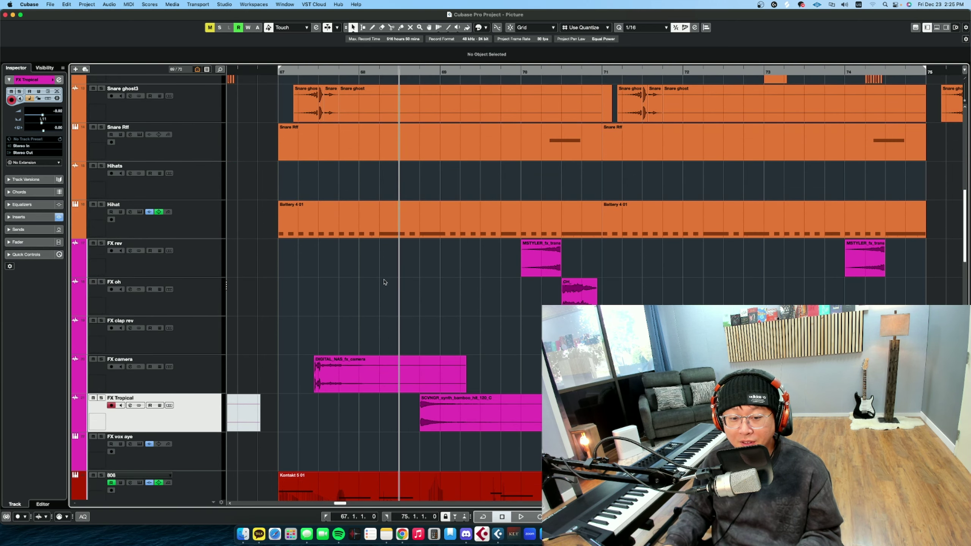
{"action": "key", "text": "s"}
{"action": "key", "text": "space"}
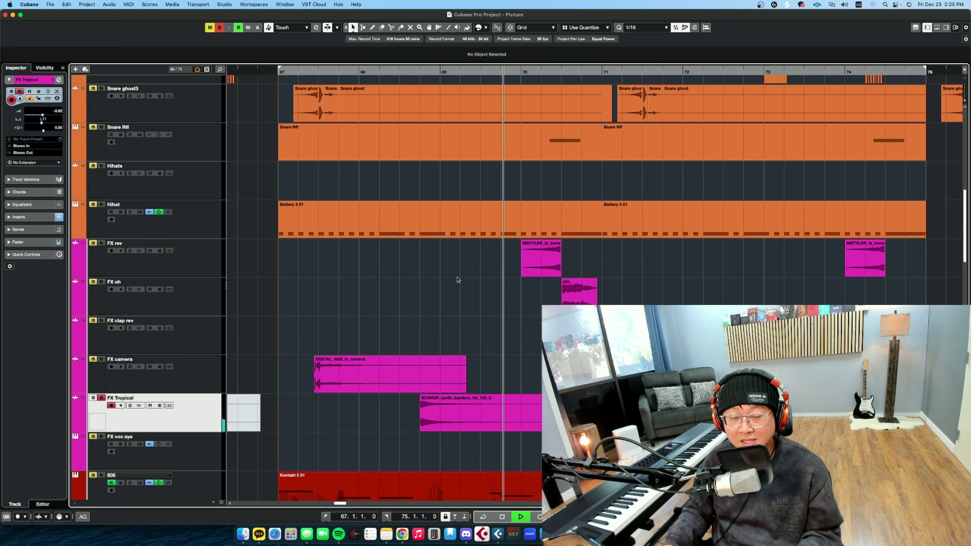
{"action": "key", "text": "space"}
Return to bar 67, unsolo FX Tropical, and play all layers up to bar 75.
{"action": "key", "text": "shift+g"}
{"action": "scroll", "coordinate": [450, 248], "scroll_direction": "down", "scroll_amount": 3}
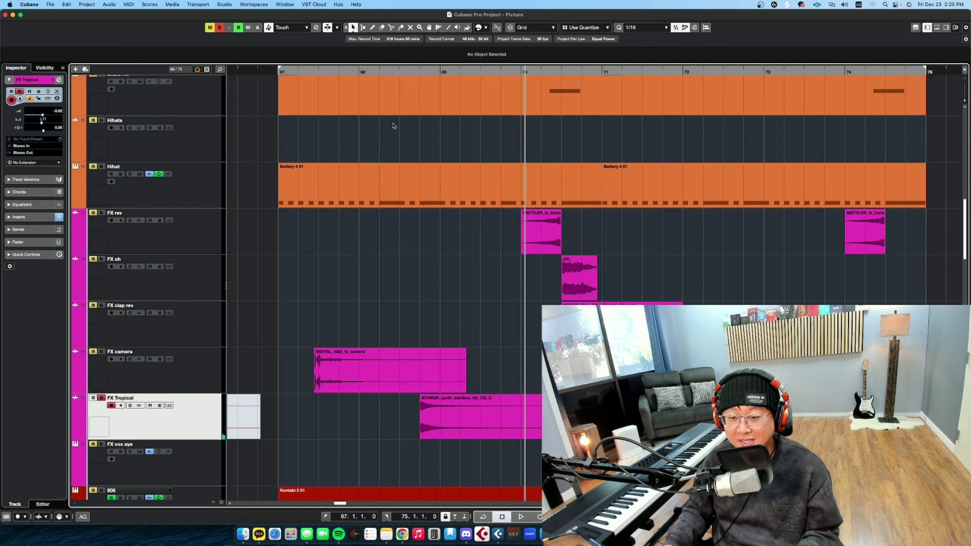
{"action": "scroll", "coordinate": [382, 191], "scroll_direction": "up", "scroll_amount": 3}
{"action": "key", "text": "KP_1"}
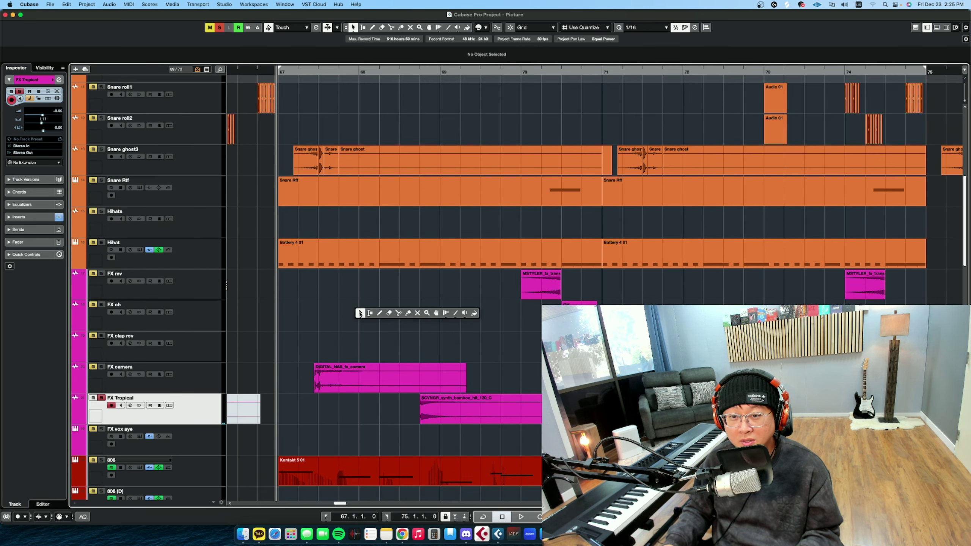
{"action": "key", "text": "shift+g"}
{"action": "left_click", "coordinate": [221, 28]}
{"action": "key", "text": "space"}
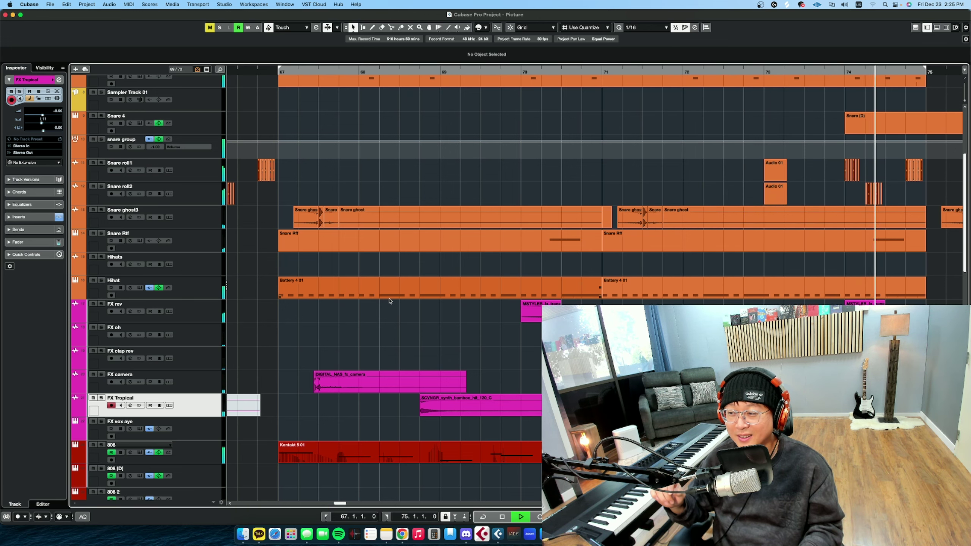
{"action": "key", "text": "space"}
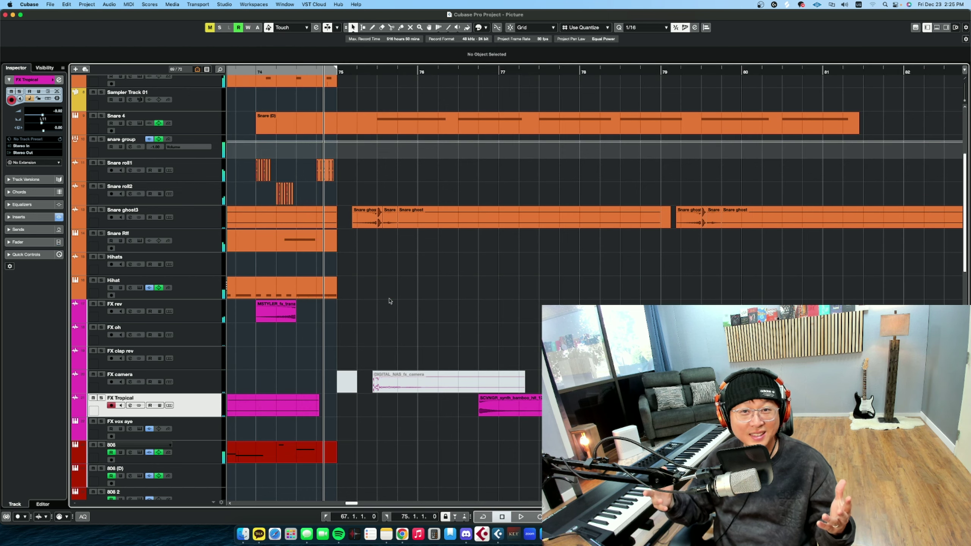
Zoom out to show bars 64–85 and scroll the project window to the top.
{"action": "key", "text": "g"}
{"action": "key", "text": "g"}
{"action": "key", "text": "g"}
{"action": "key", "text": "g"}
{"action": "key", "text": "g"}
{"action": "key", "text": "g"}
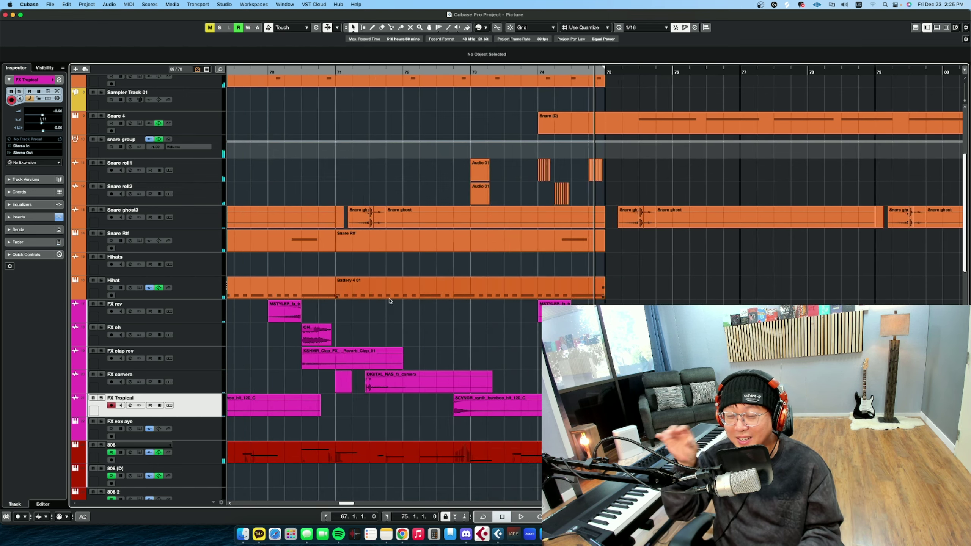
{"action": "scroll", "coordinate": [389, 301], "scroll_direction": "up", "scroll_amount": 5}
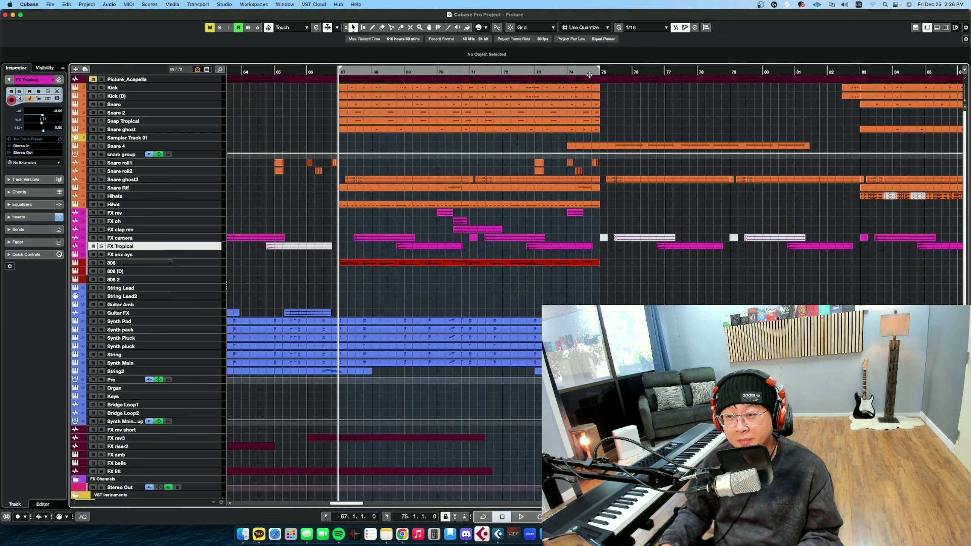
Restore taller track rows and scroll up to show Picture_Acapella and the drum tracks.
{"action": "key", "text": "shift+g"}
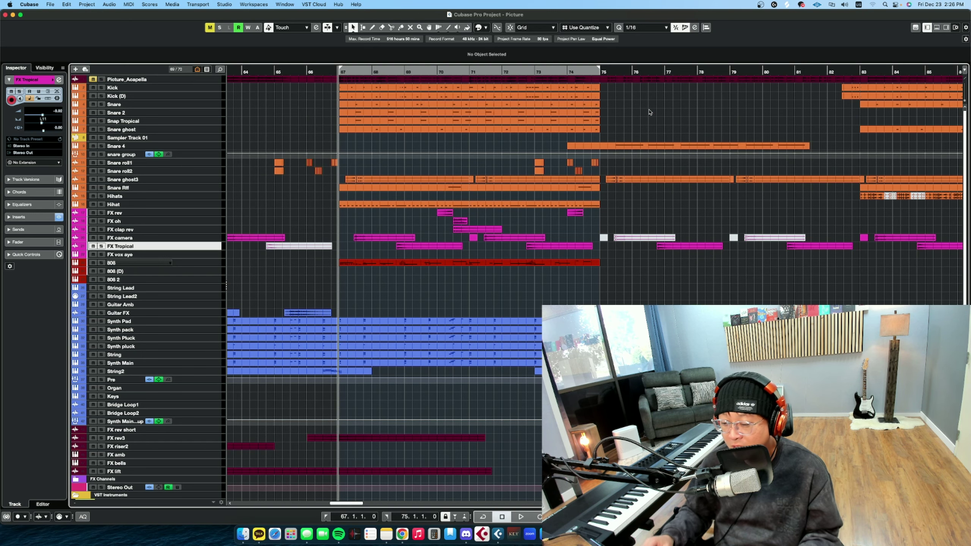
{"action": "key", "text": "shift+h"}
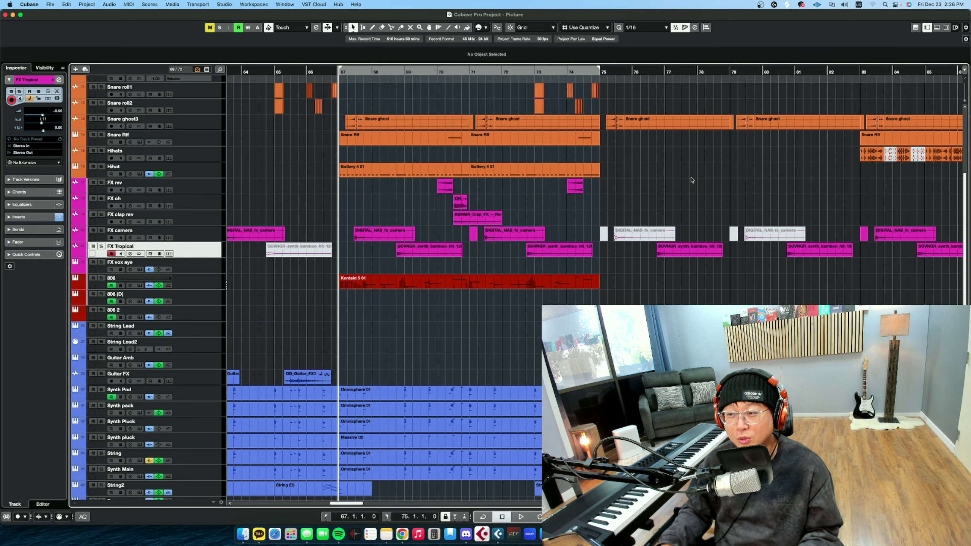
{"action": "scroll", "coordinate": [694, 176], "scroll_direction": "up", "scroll_amount": 5}
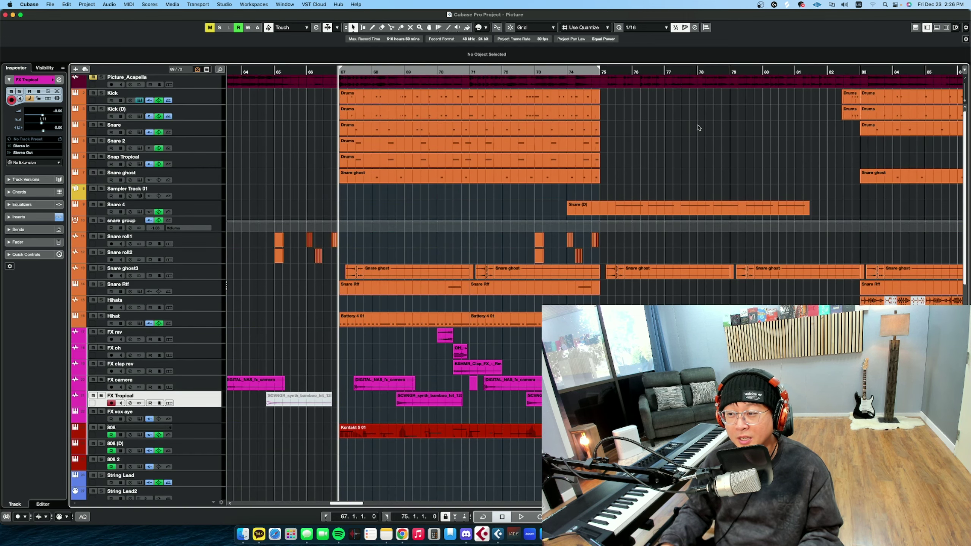